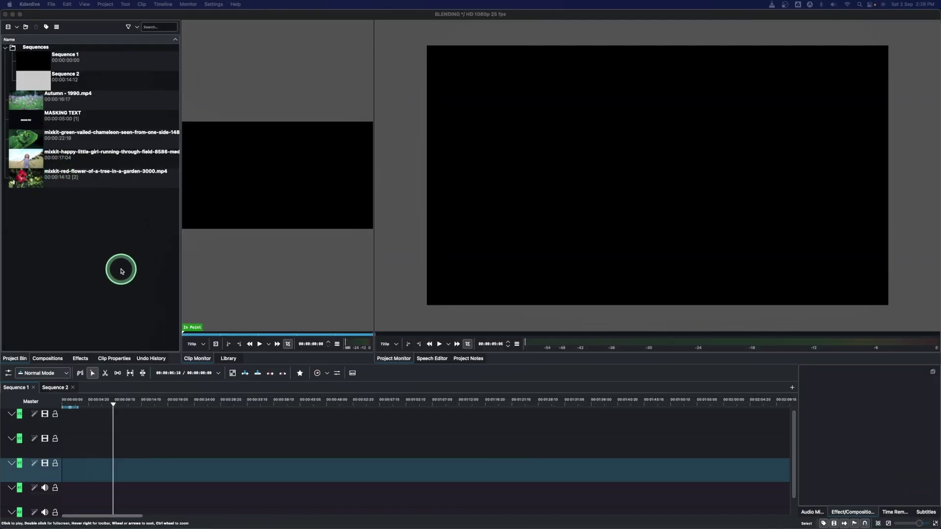
- Place Autumn - 1990.mp4 on the lower video track and the girl-running clip on the track above
left_click(22, 180)
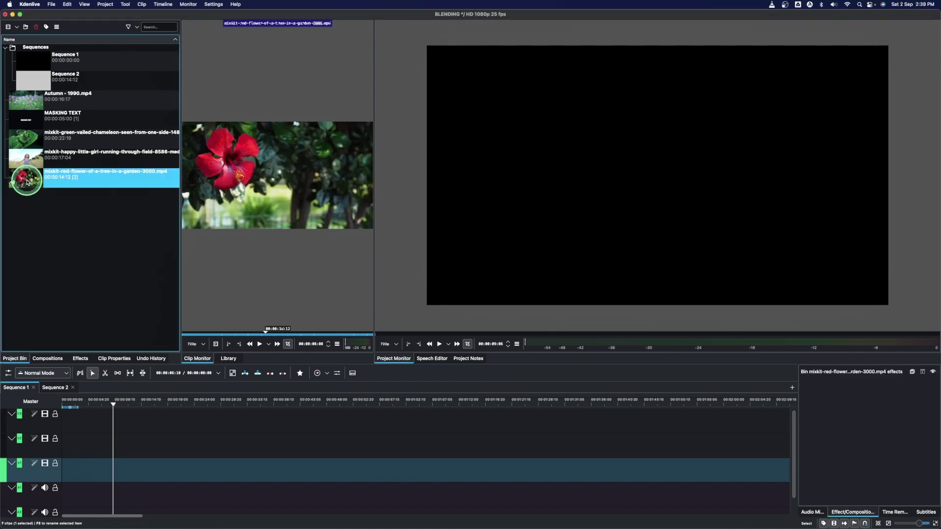
left_click(27, 102)
left_click_drag(46, 192, 117, 469)
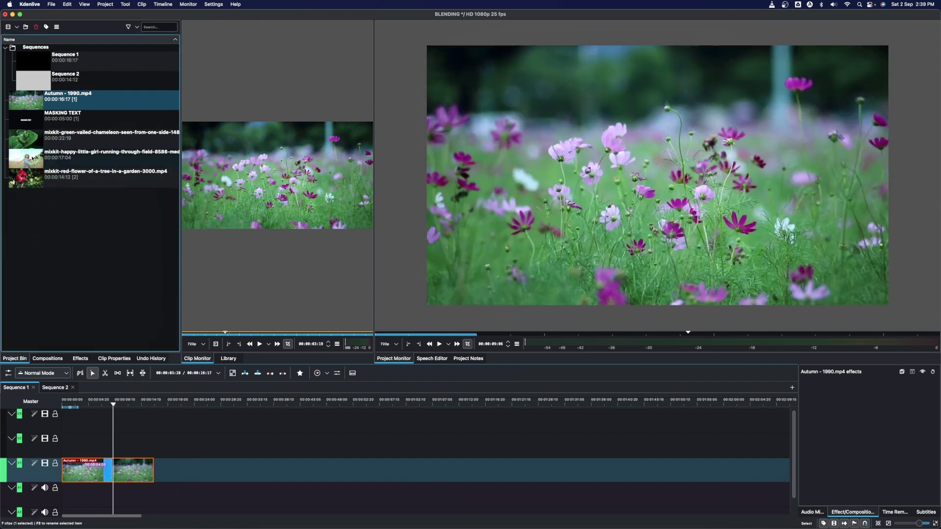
left_click(27, 156)
left_click_drag(27, 155, 88, 431)
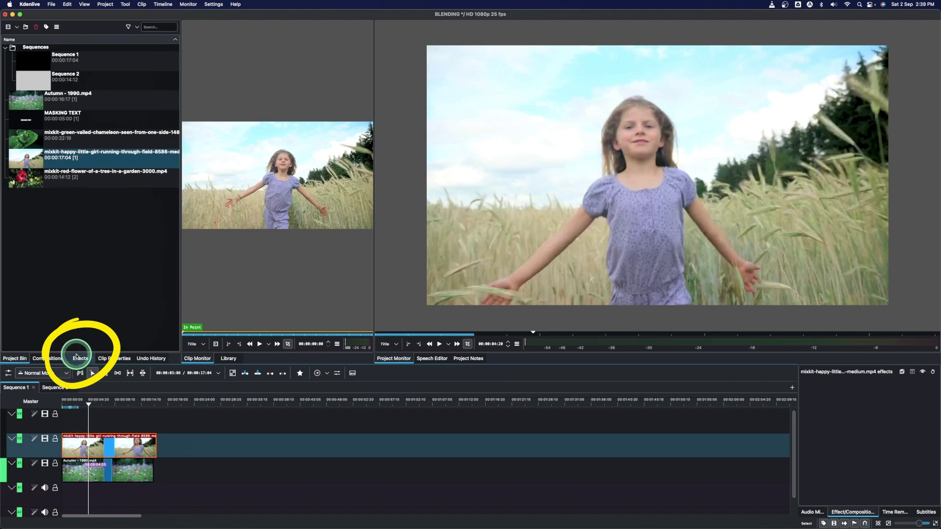
- Apply Alpha, Mask and Keying > Rotoscoping (Mask) to the girl-running clip on V2
left_click(78, 358)
left_click(44, 39)
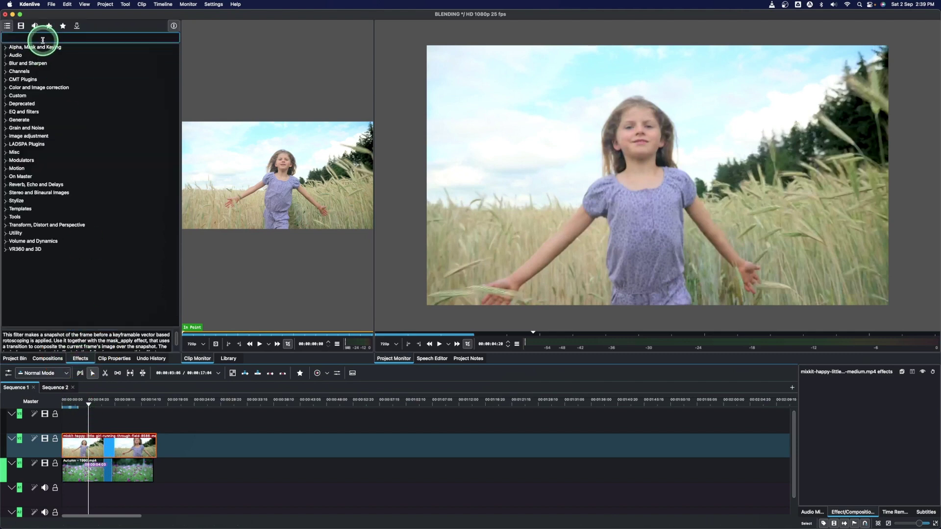
double_click(43, 47)
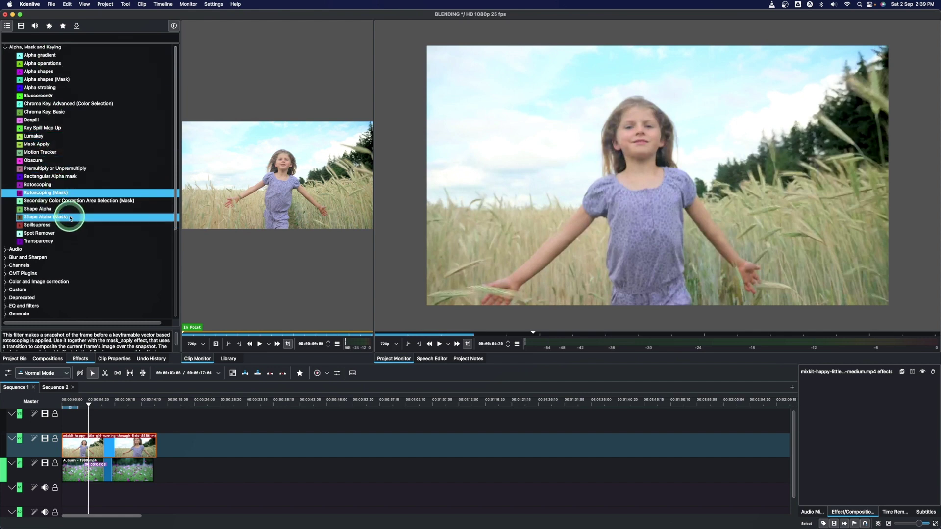
left_click(49, 193)
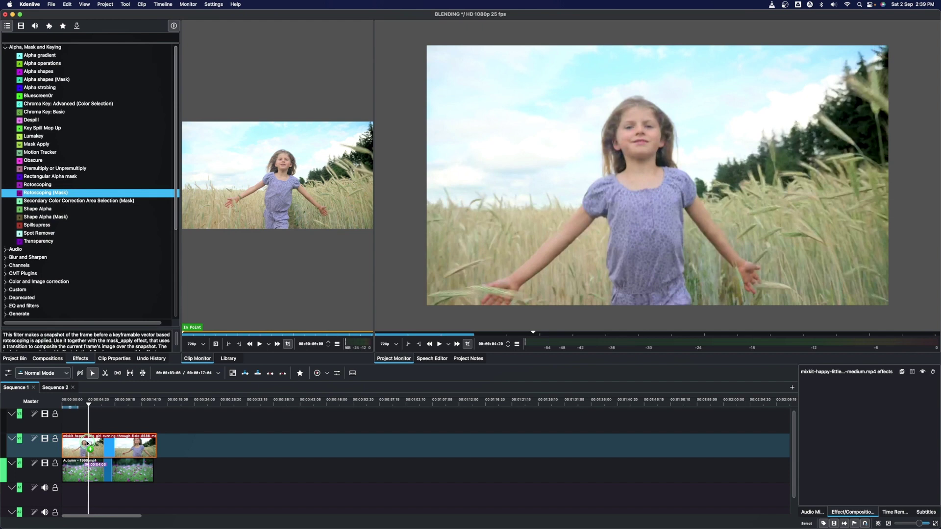
left_click_drag(89, 443, 89, 444)
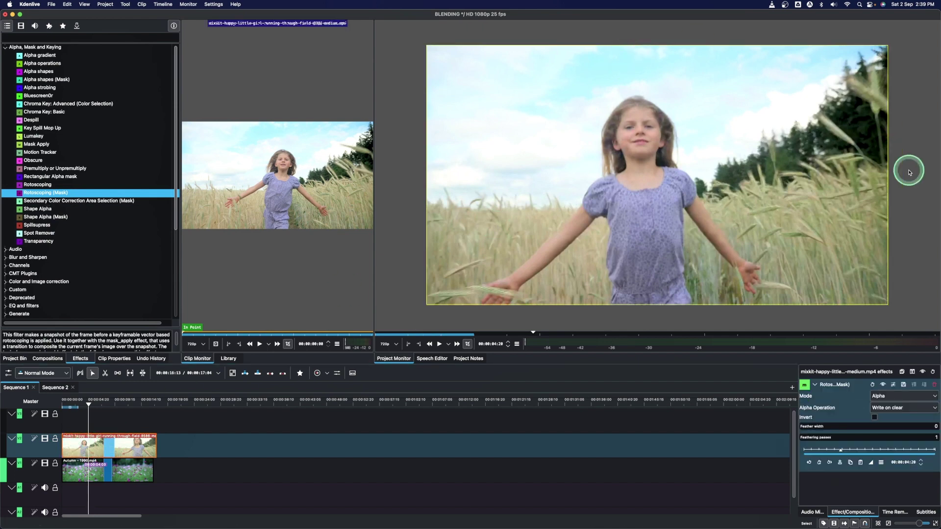
- Try the monitor zoom buttons, enlarging, shrinking, then enlarging the preview again
mouse_move(909, 173)
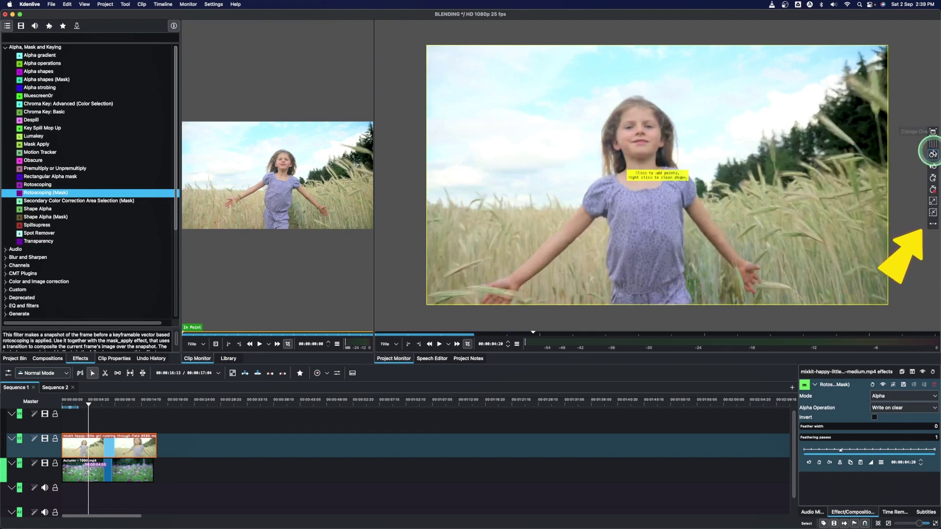
left_click(934, 201)
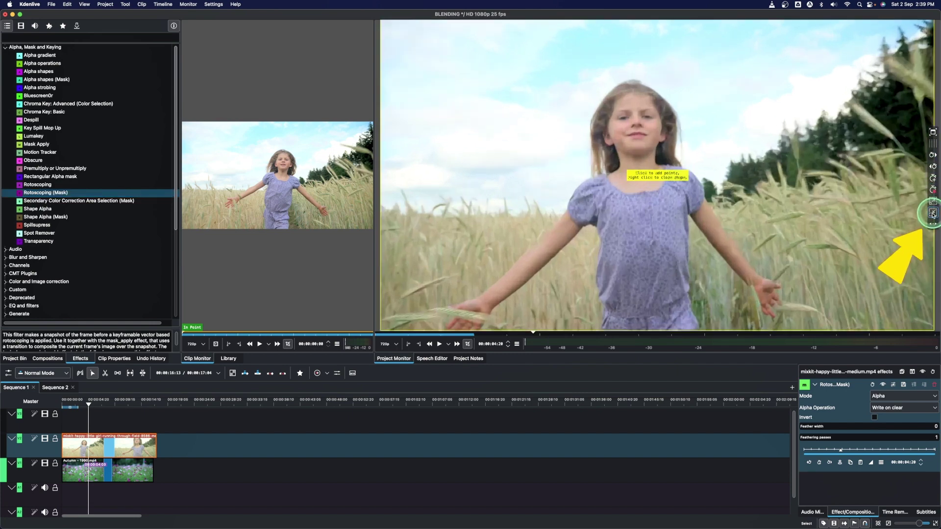
left_click(932, 214)
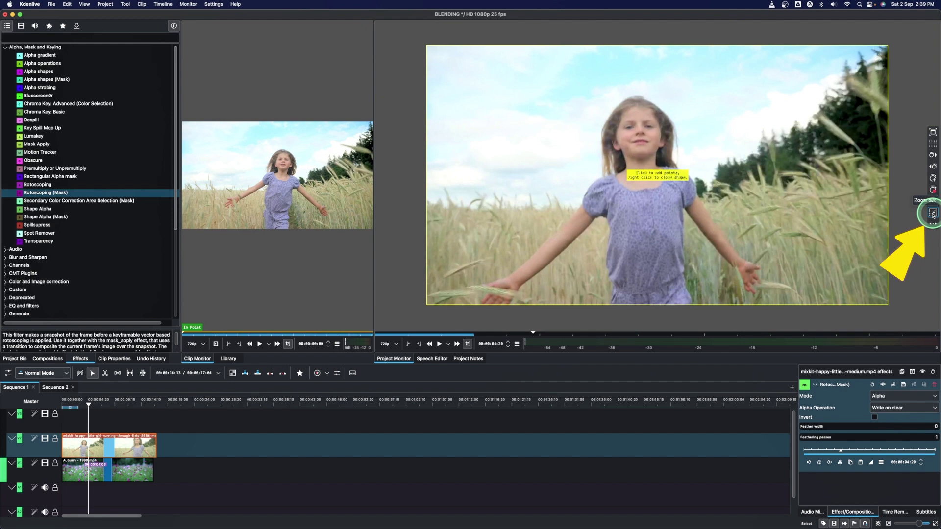
left_click(933, 213)
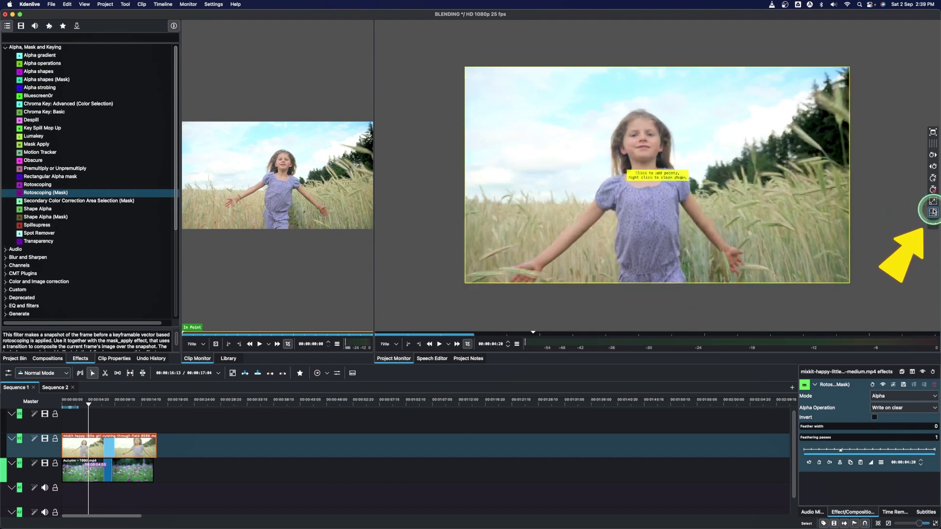
left_click(934, 201)
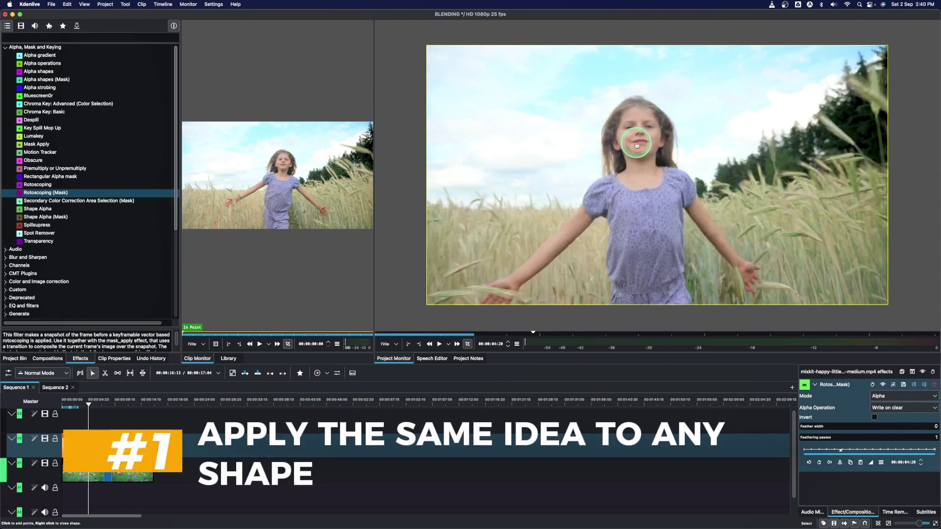
- Draw a closed mask zigzagging down the frame's middle, with two corners beyond the right edge
left_click(641, 32)
left_click(640, 69)
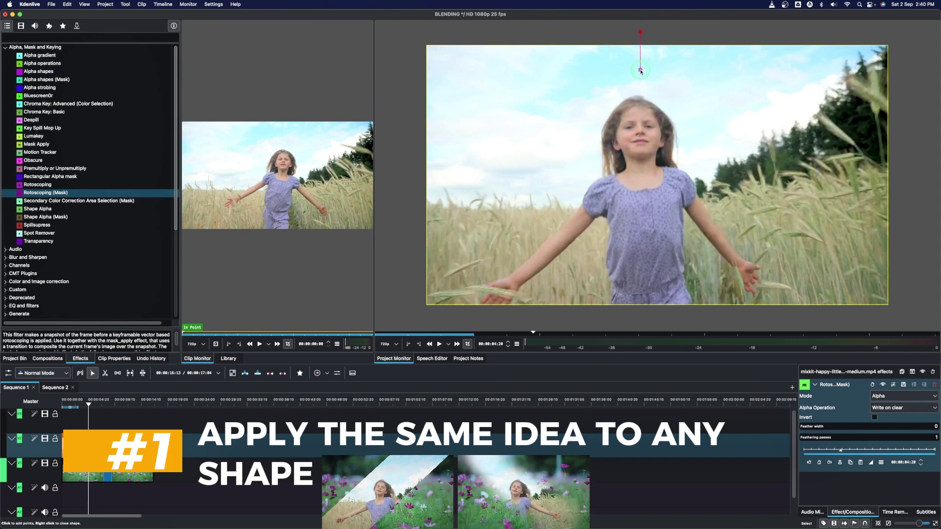
left_click(675, 99)
left_click(646, 130)
left_click(674, 155)
left_click(643, 216)
left_click(682, 240)
left_click(652, 285)
left_click(654, 316)
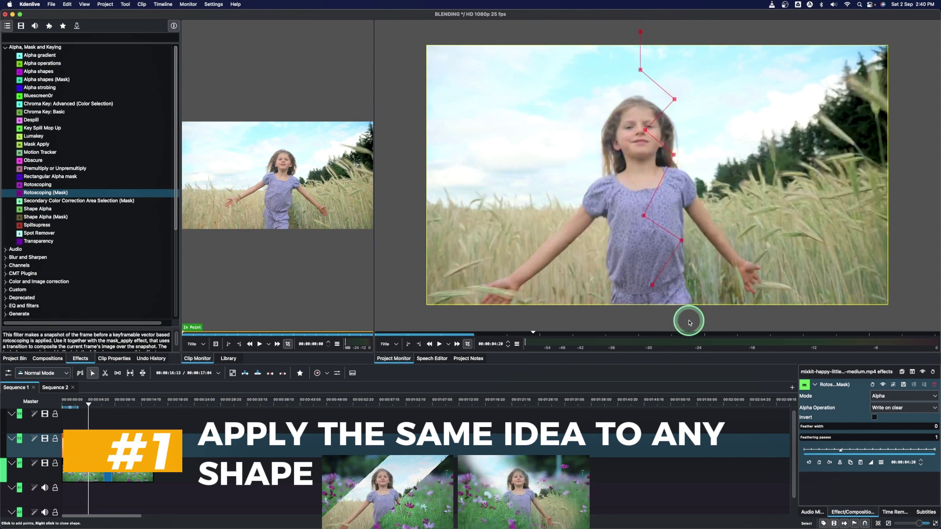
left_click(907, 313)
left_click(903, 40)
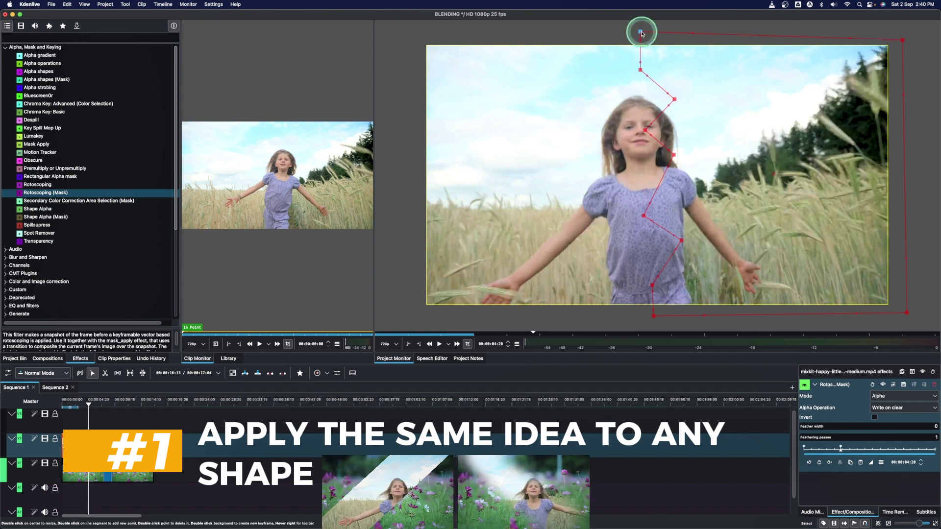
left_click(641, 33)
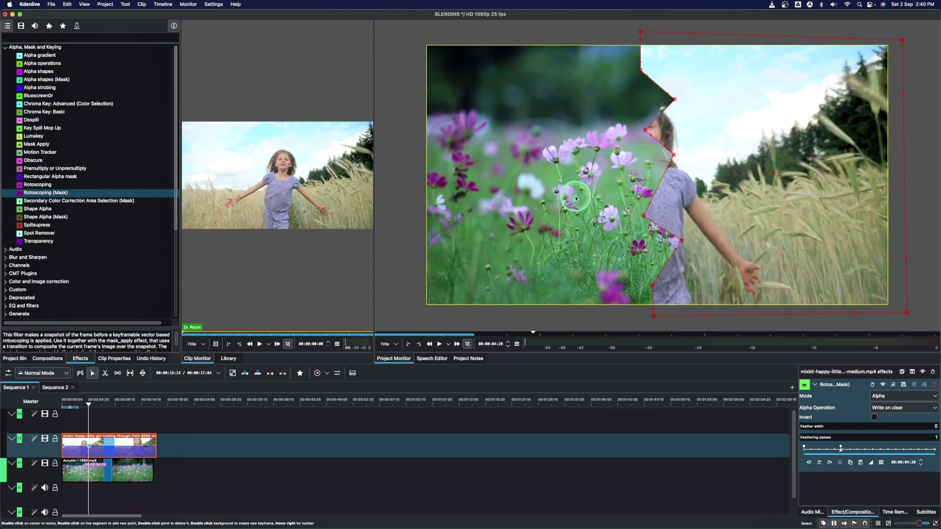
- Invert the mask, increase the feather width, and set feathering passes to 8
left_click(875, 419)
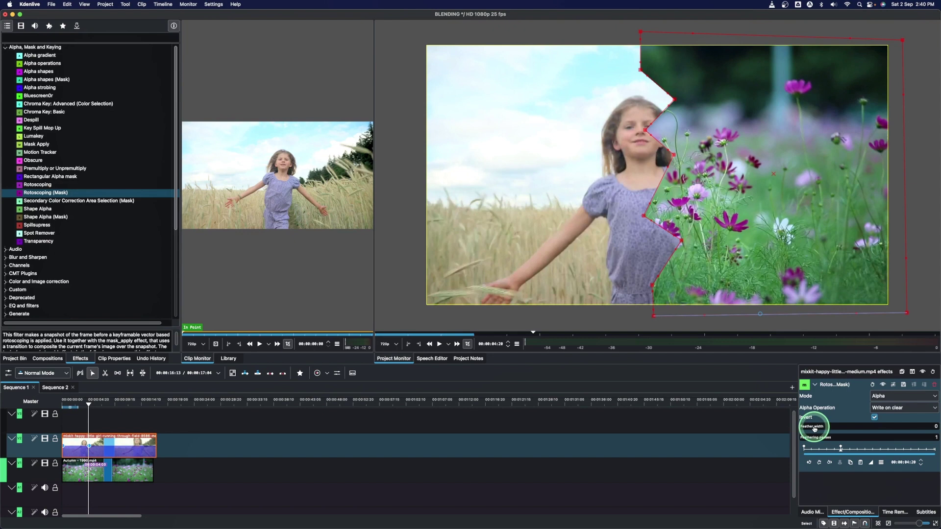
left_click_drag(805, 428, 813, 427)
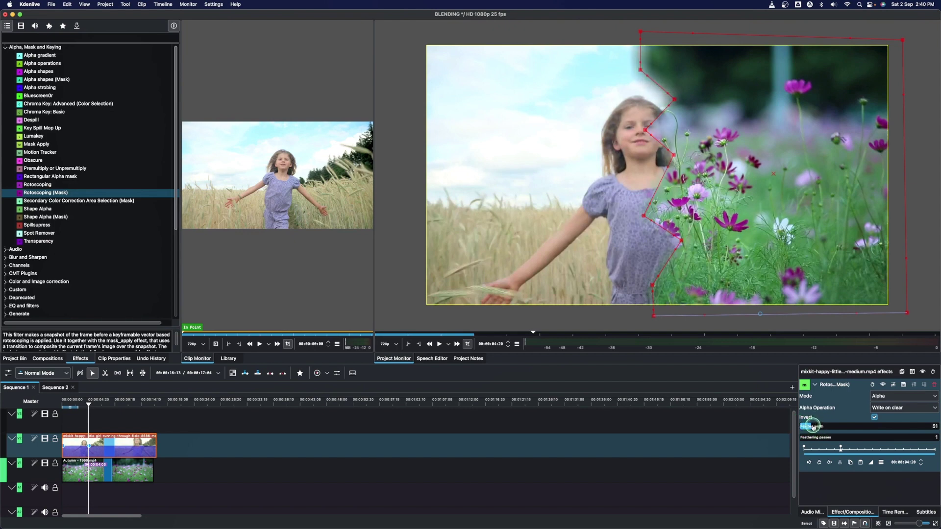
left_click(848, 438)
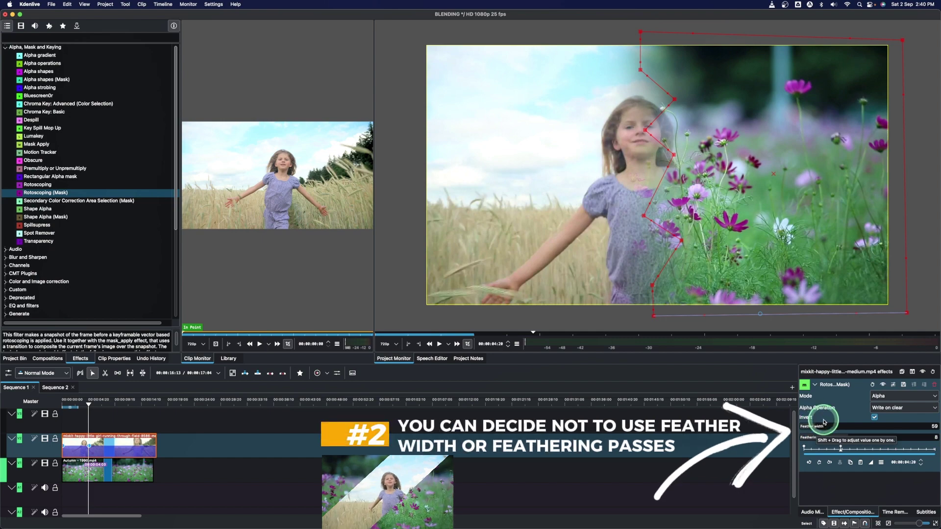
- Play back the blended result from 00:00:03:13
left_click(81, 406)
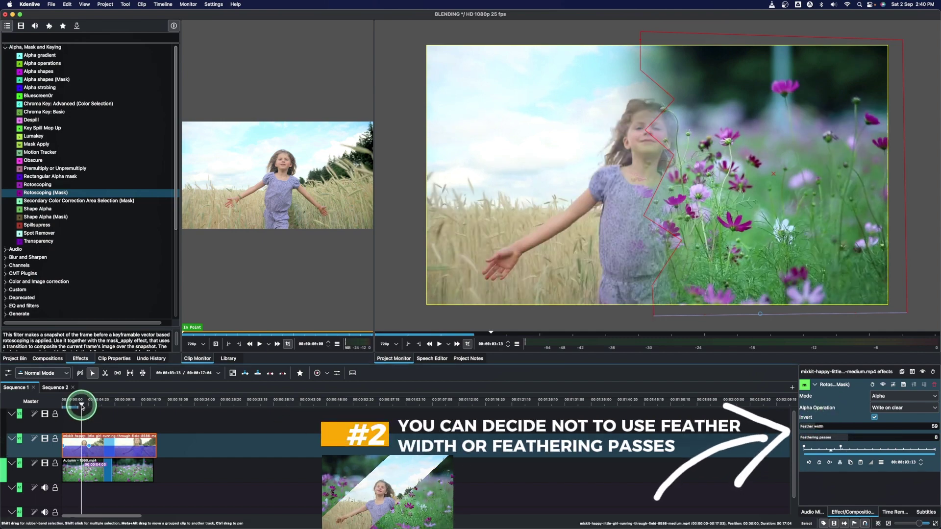
key("space")
left_click(89, 420)
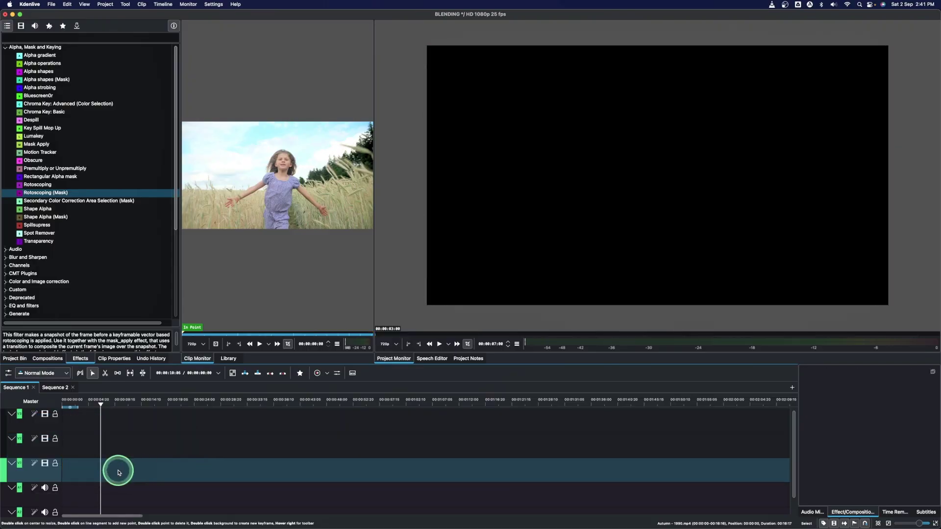
- Rewind to the start and put the red-flower clip on the lower video track
left_click_drag(96, 400, 17, 370)
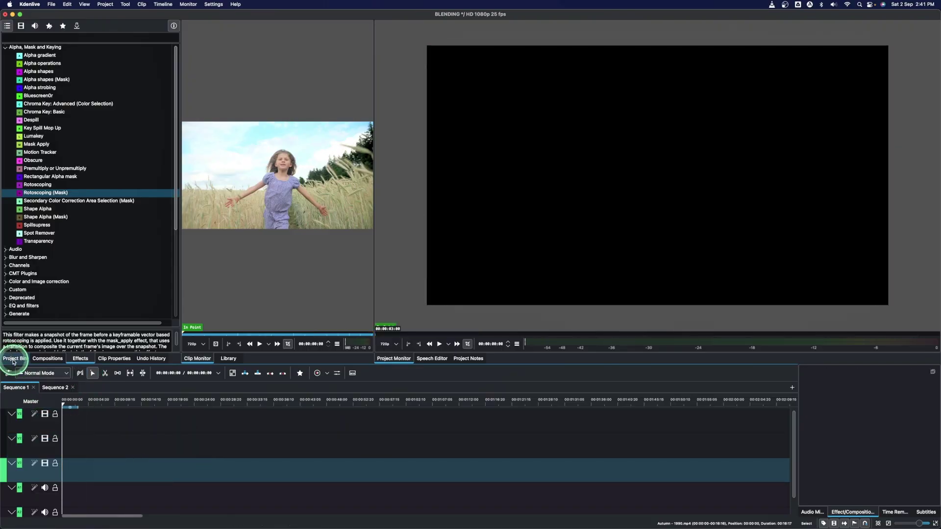
left_click(13, 361)
left_click(22, 184)
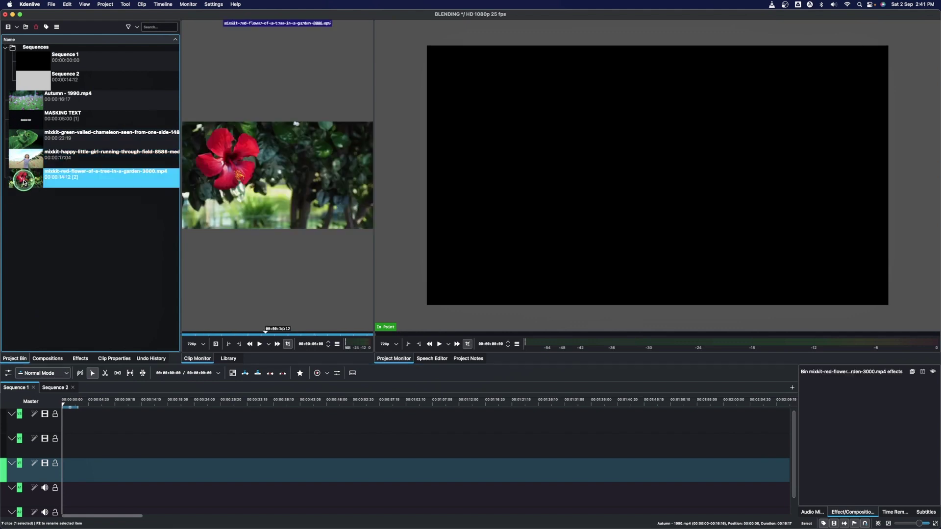
left_click_drag(23, 182, 65, 449)
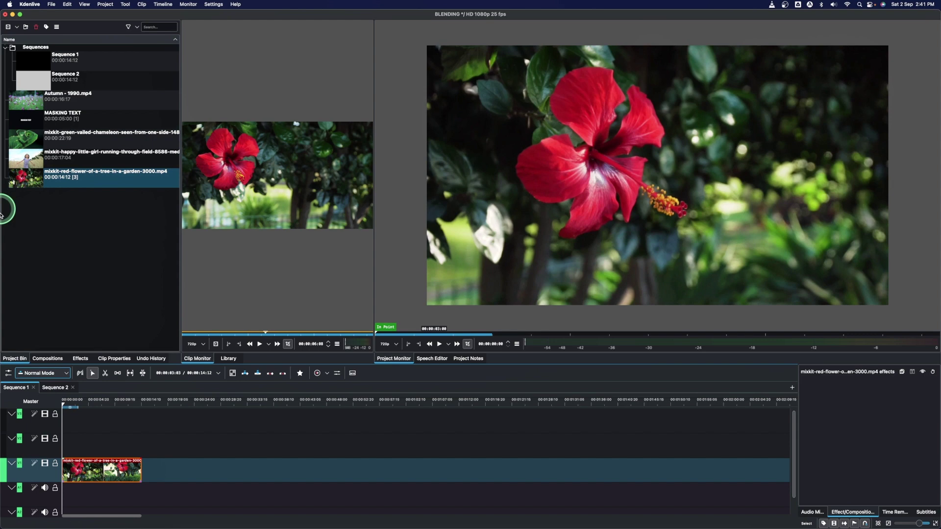
- Copy and paste the red-flower clip, moving the copy to the top track at the start
right_click(94, 471)
left_click(118, 279)
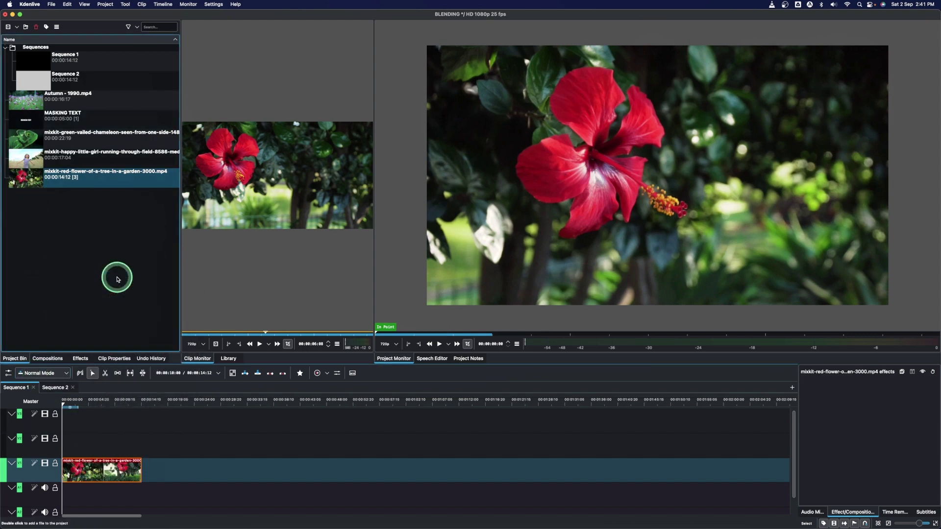
right_click(164, 464)
left_click(186, 394)
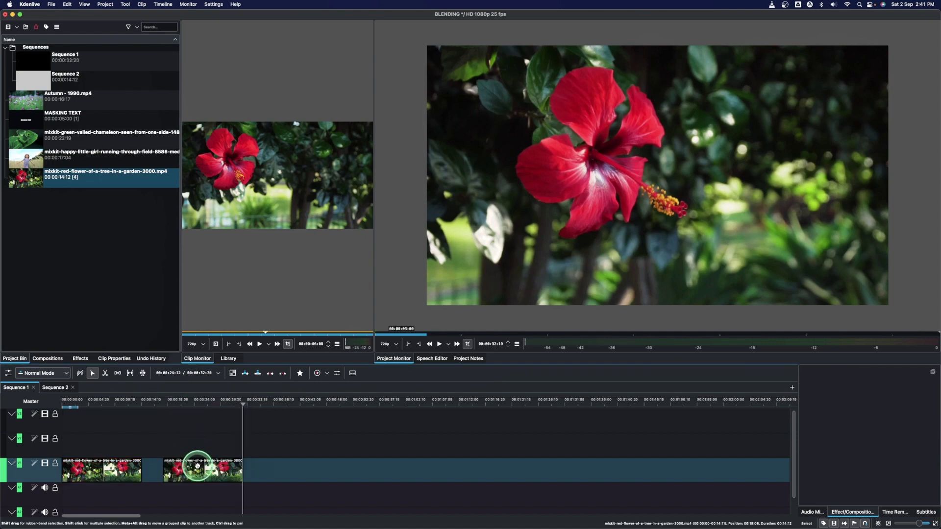
left_click_drag(195, 467, 40, 422)
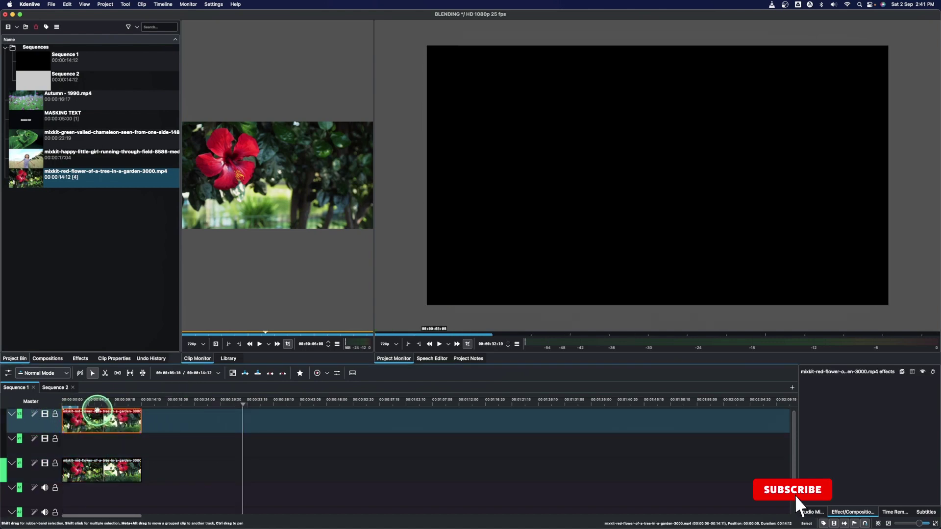
left_click(31, 120)
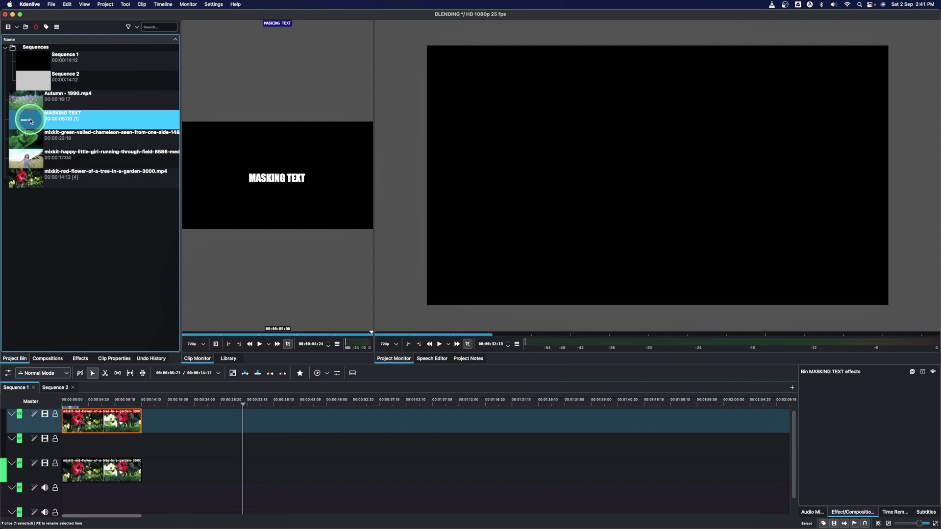
- Abandon a new title clip, then drop MASKING TEXT onto the second video track at the start
right_click(60, 219)
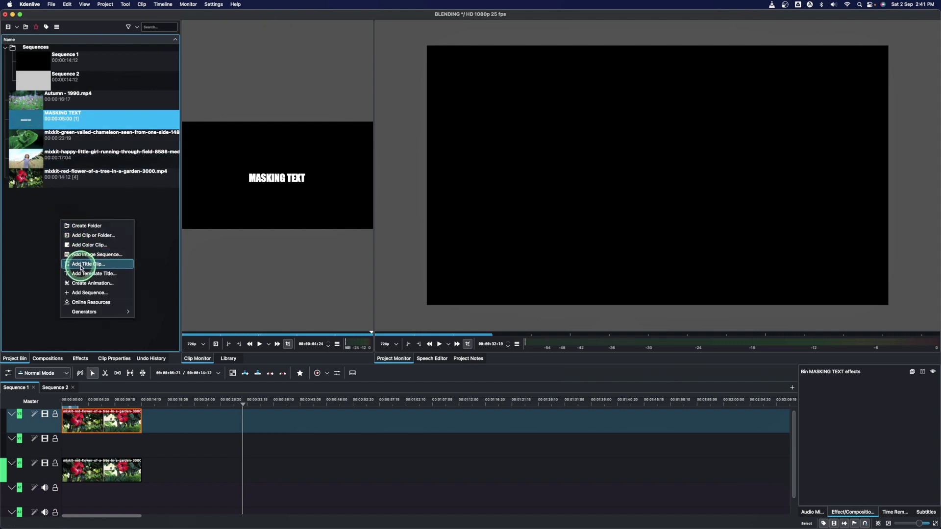
left_click(81, 267)
left_click(465, 167)
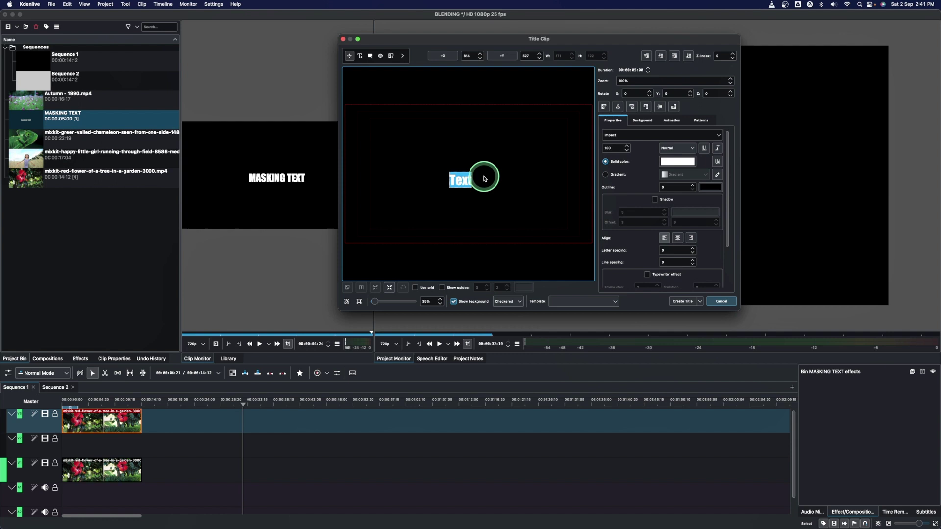
left_click(484, 179)
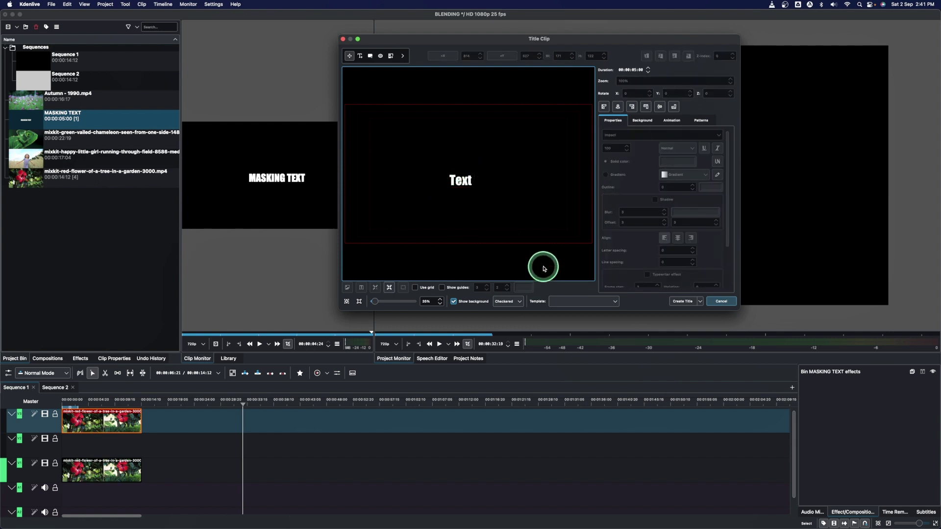
left_click(721, 301)
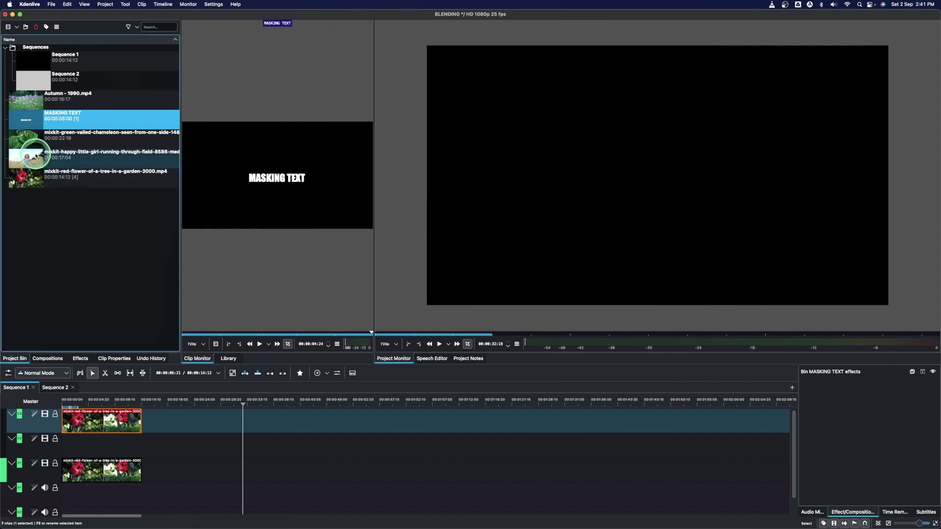
left_click_drag(26, 113, 131, 449)
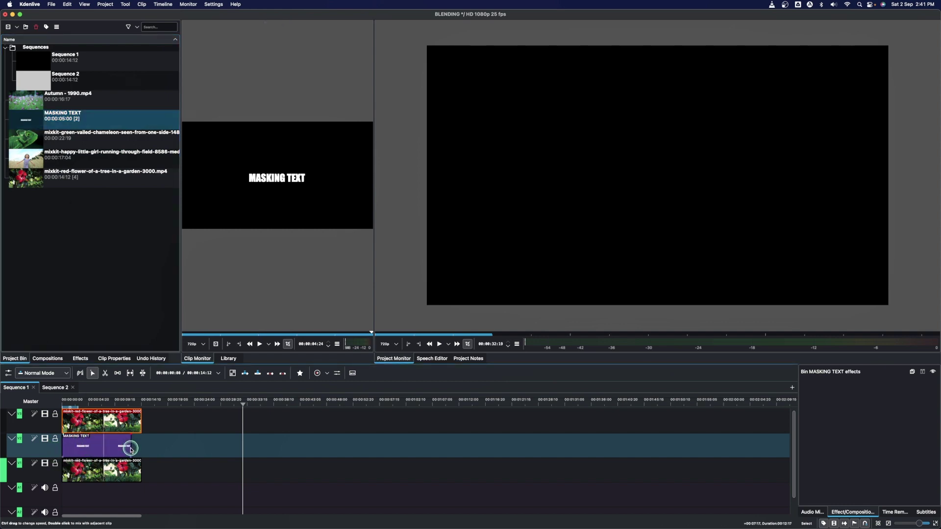
- Scrub to a frame showing the flower and apply Rotoscoping (Mask) to the top flower clip
left_click(90, 405)
left_click_drag(83, 408, 89, 408)
left_click(97, 420)
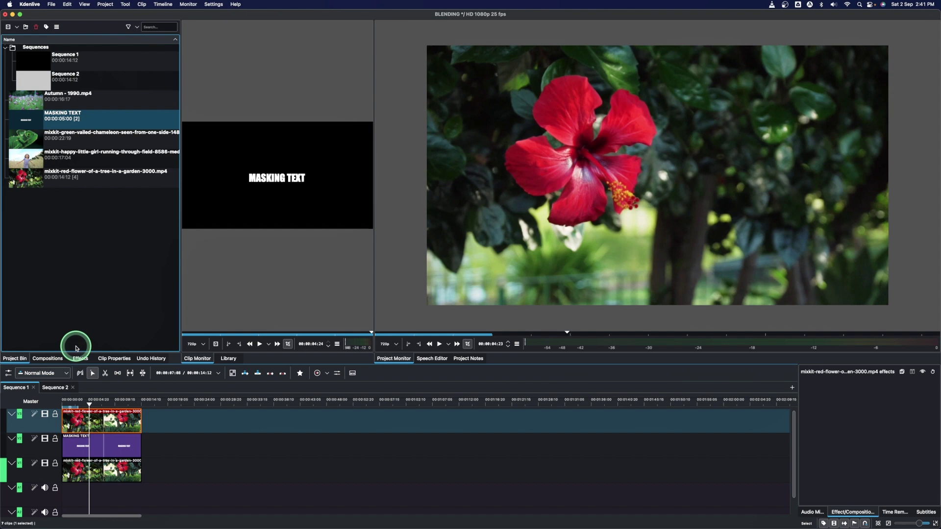
left_click(79, 358)
left_click(51, 192)
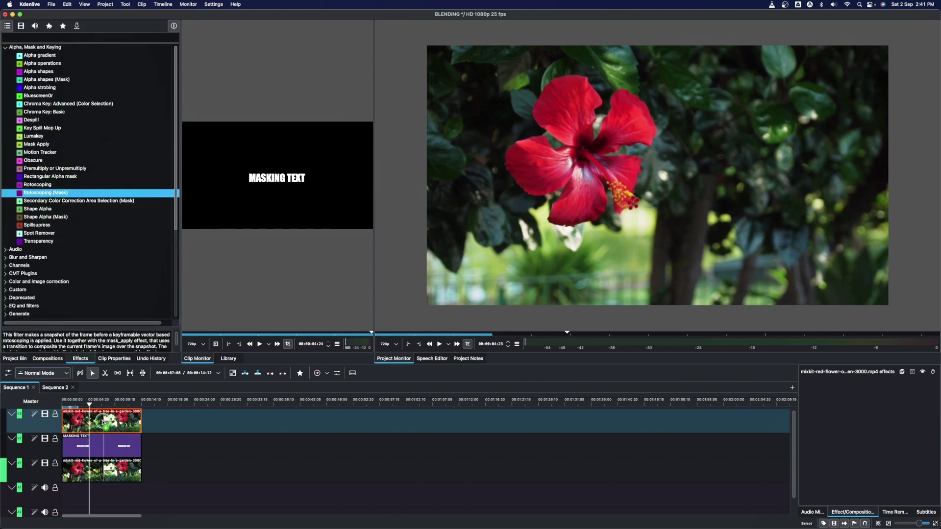
left_click_drag(102, 422, 103, 421)
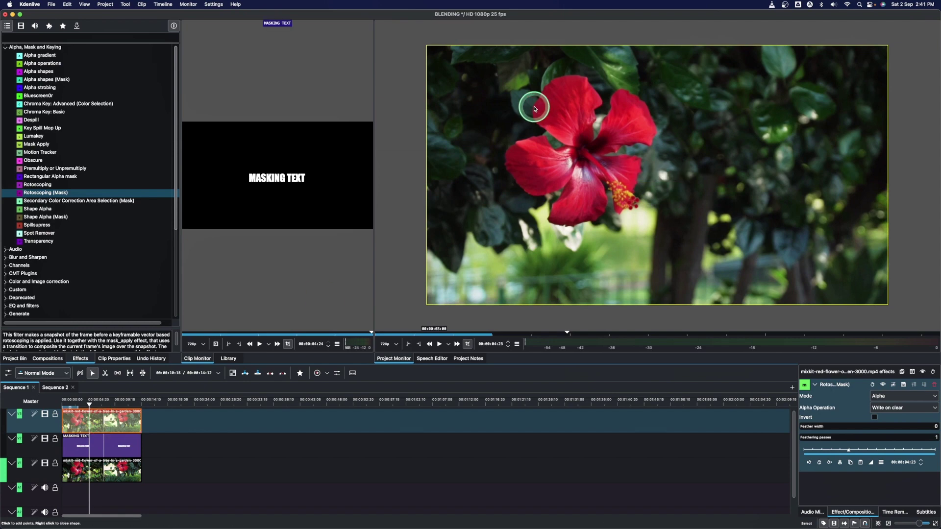
- Draw a closed mask over the right portion of the frame beside the flower
left_click(640, 38)
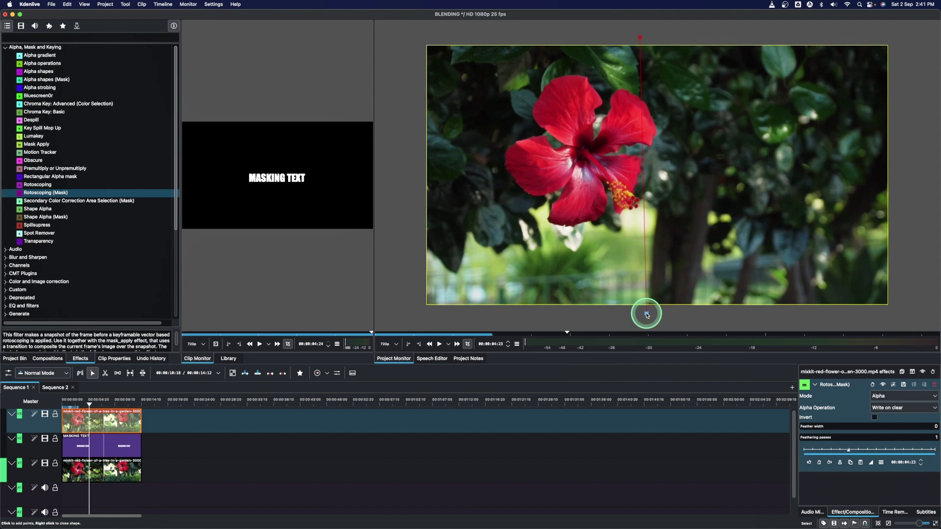
left_click(646, 314)
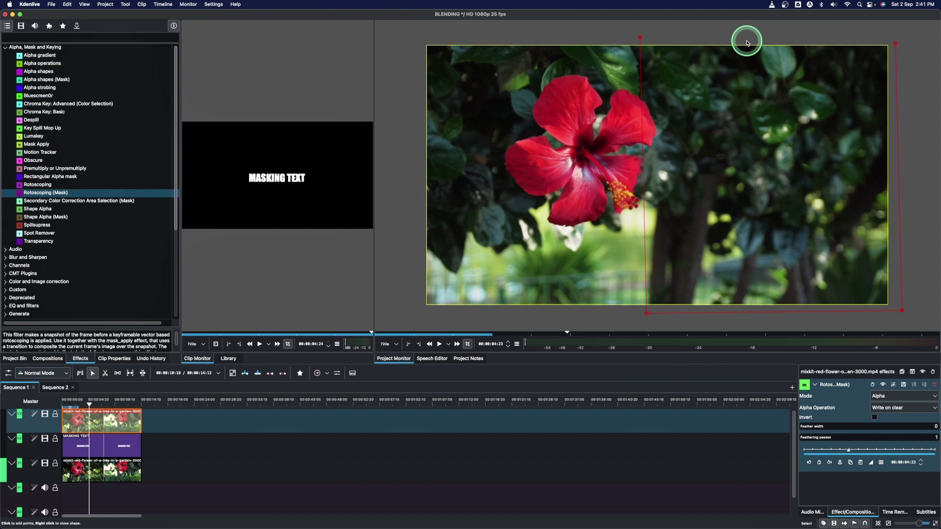
left_click(639, 39)
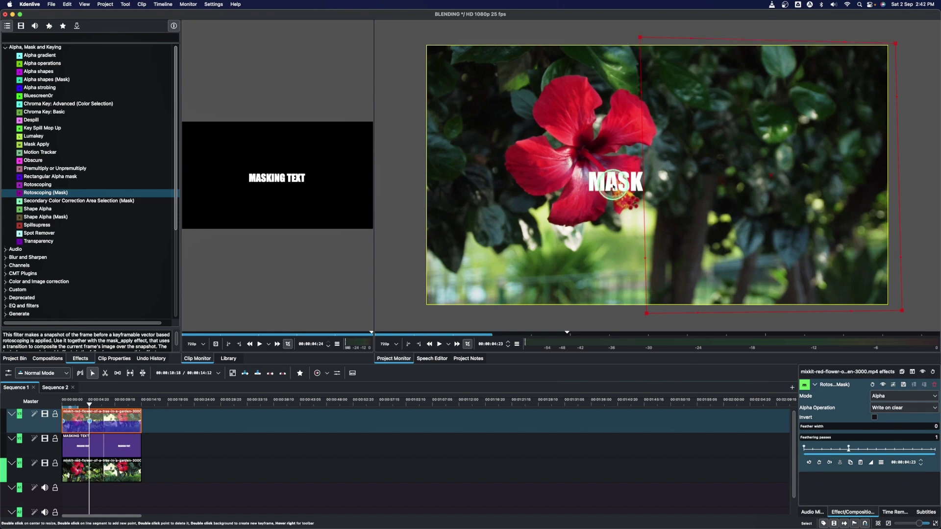
- Invert the flower clip's rotoscoping mask
left_click(823, 422)
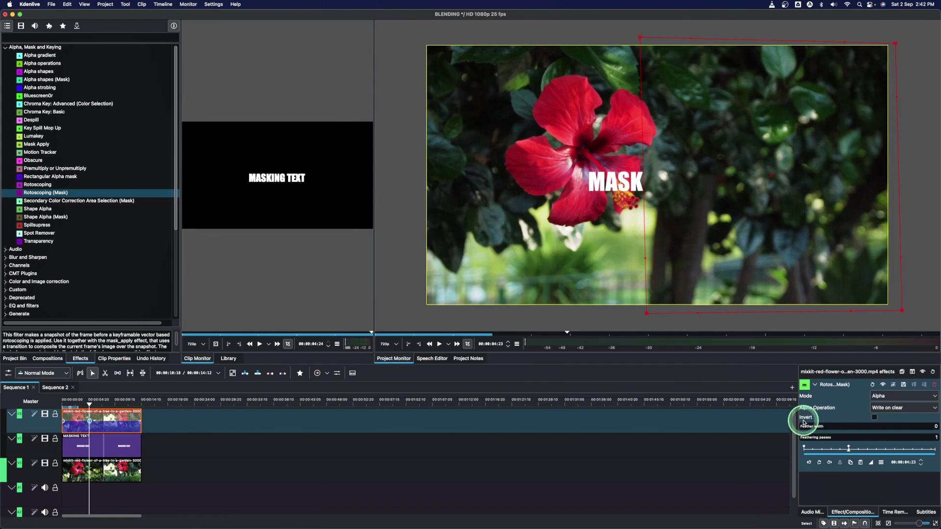
left_click(875, 420)
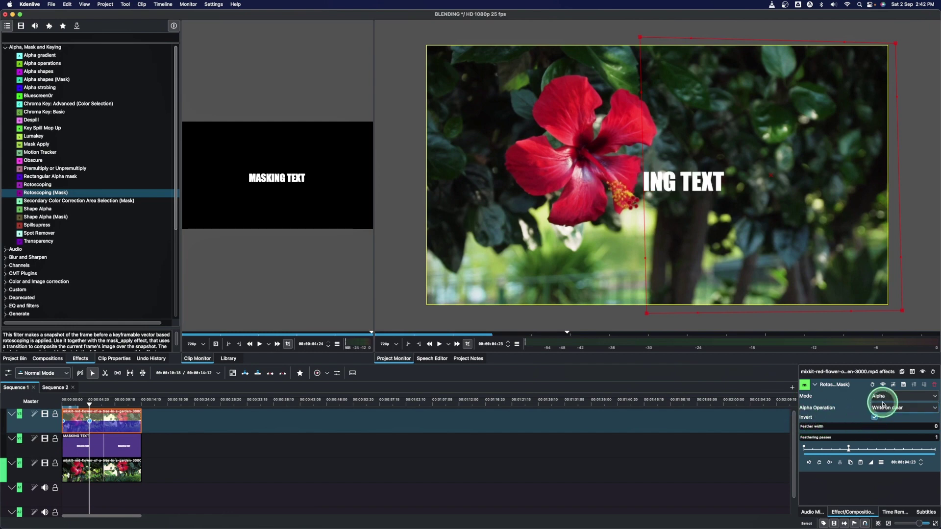
left_click(157, 475)
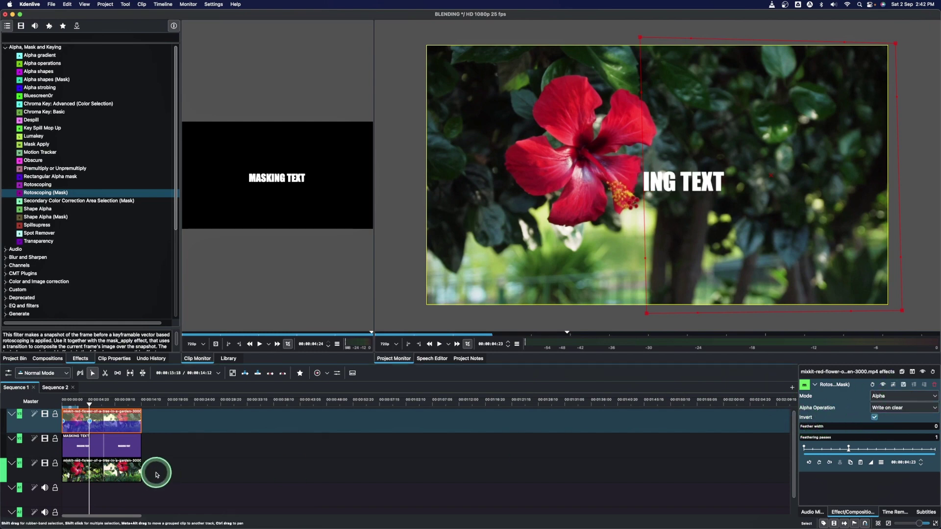
- Add a Transform effect to the MASKING TEXT clip and drag X to -490
left_click(114, 453)
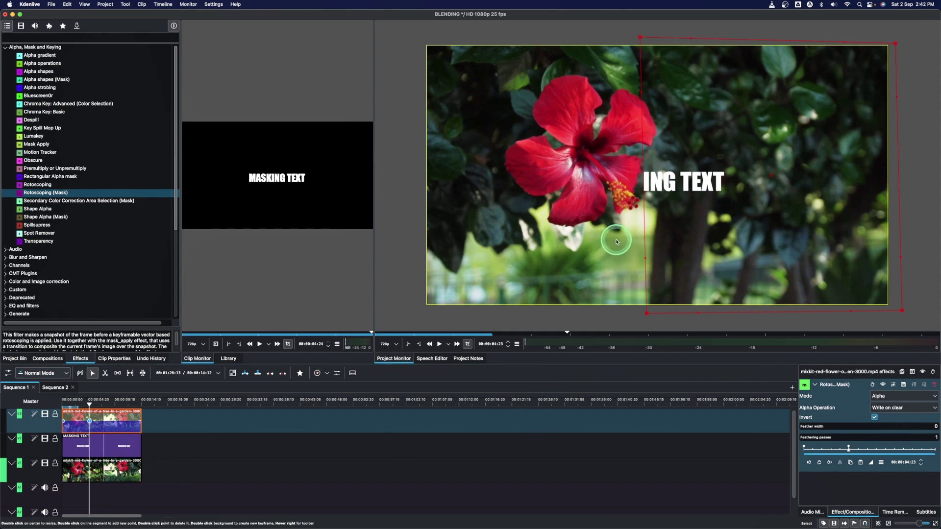
left_click(93, 447)
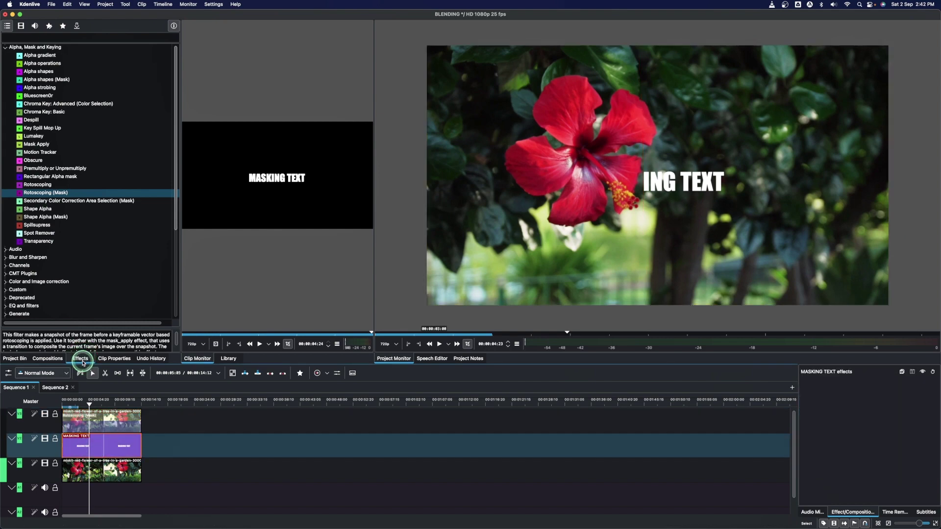
left_click(48, 38)
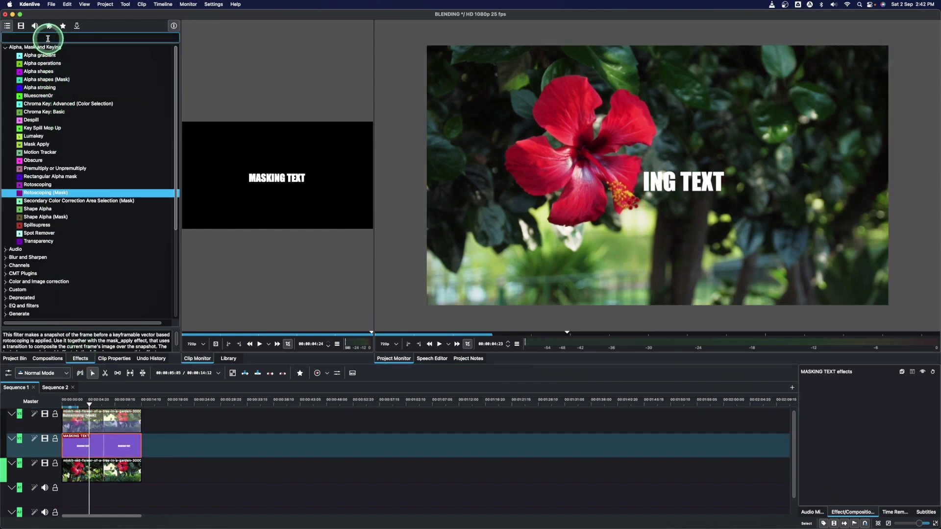
left_click(47, 38)
type("TRAN")
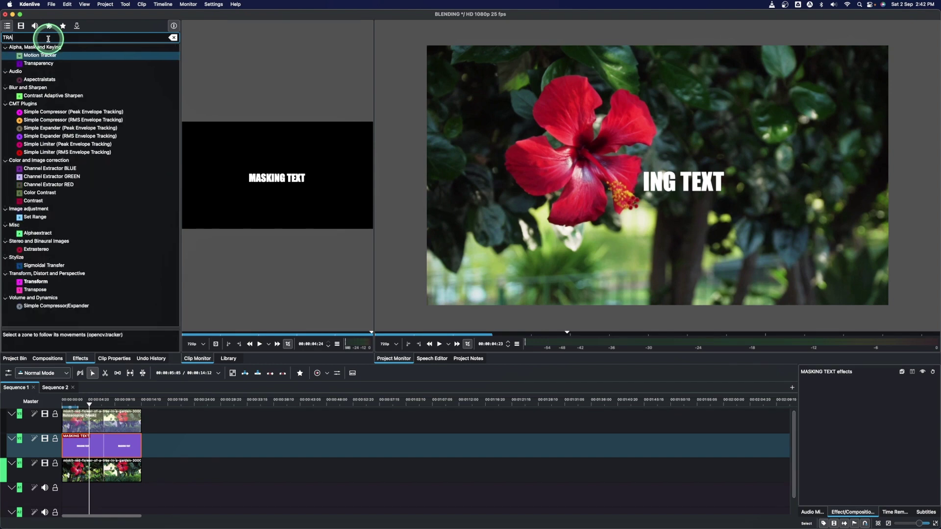
left_click(33, 104)
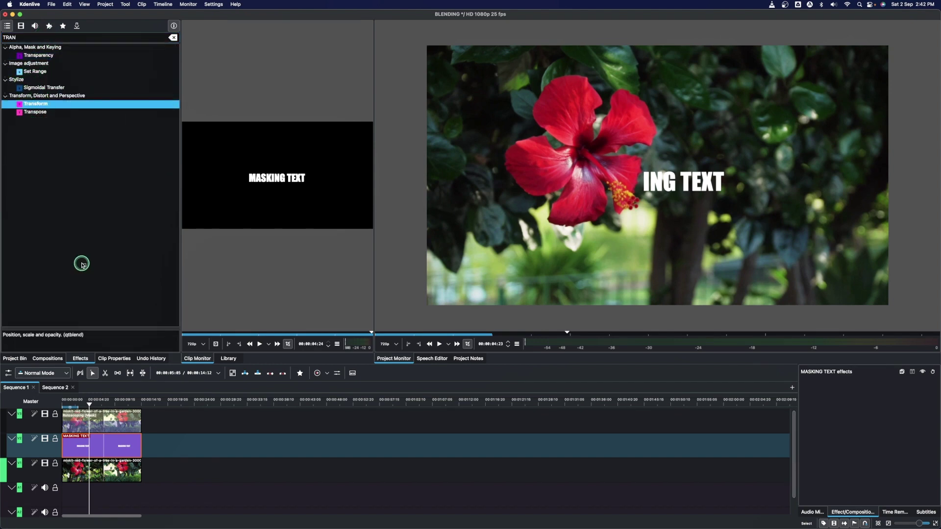
left_click_drag(115, 453, 114, 449)
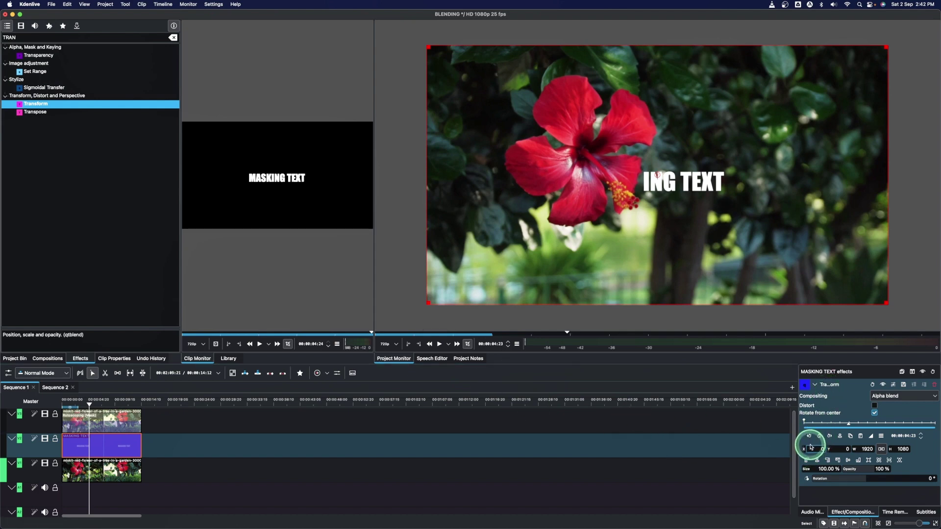
left_click_drag(805, 451, 628, 454)
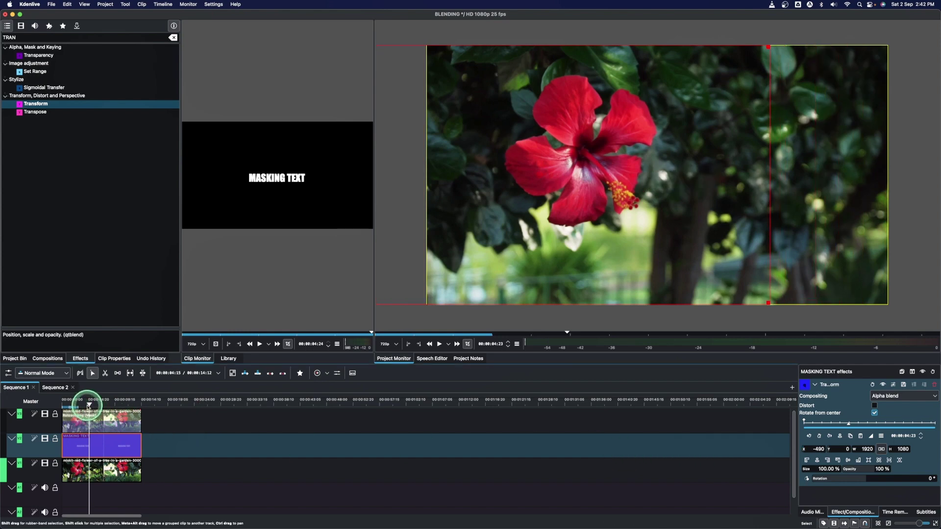
- Play from the start and add a Transform position keyframe at the current frame
key("Home")
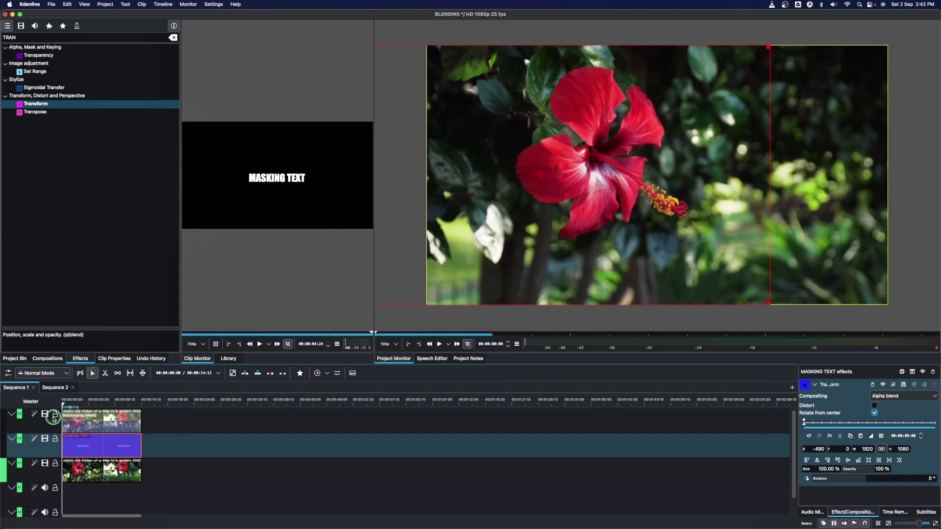
key("space")
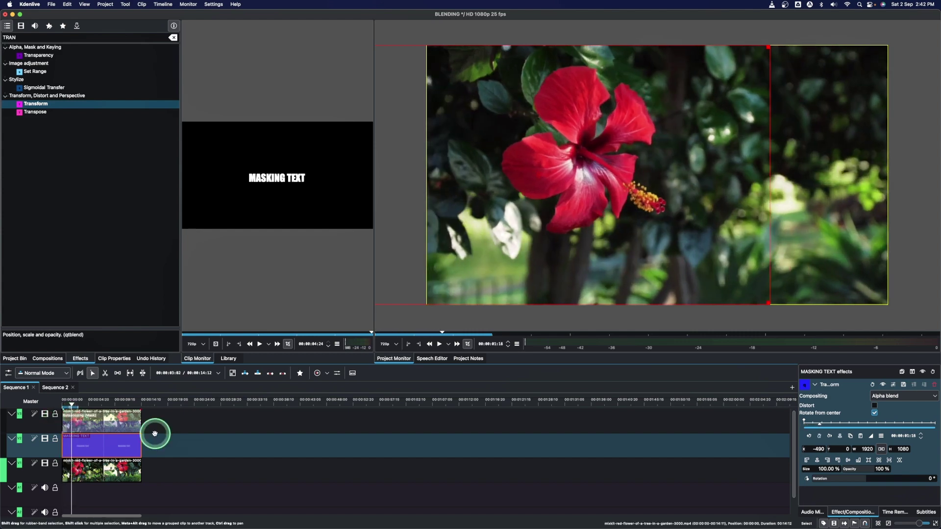
left_click(819, 436)
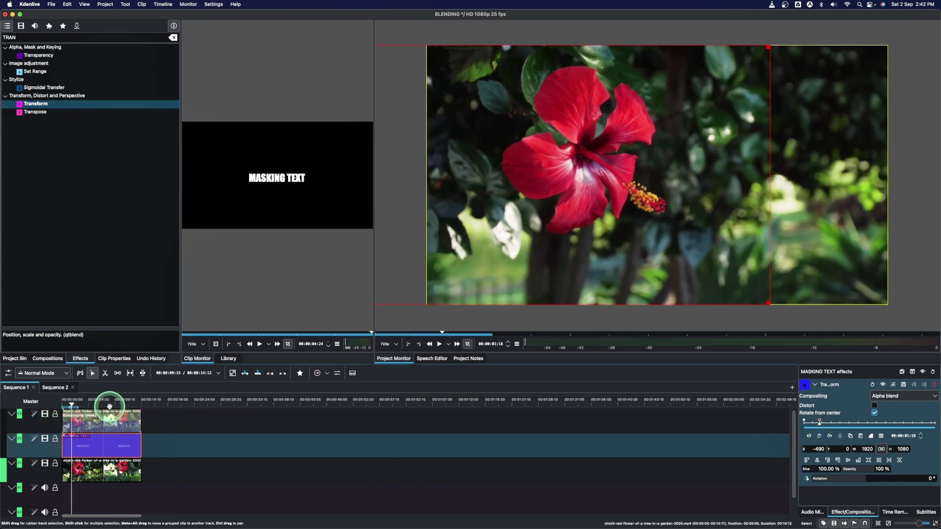
- Add a second keyframe at 00:00:02:20 with X at 225, then play back the slide-out
left_click_drag(109, 406, 77, 404)
left_click(900, 444)
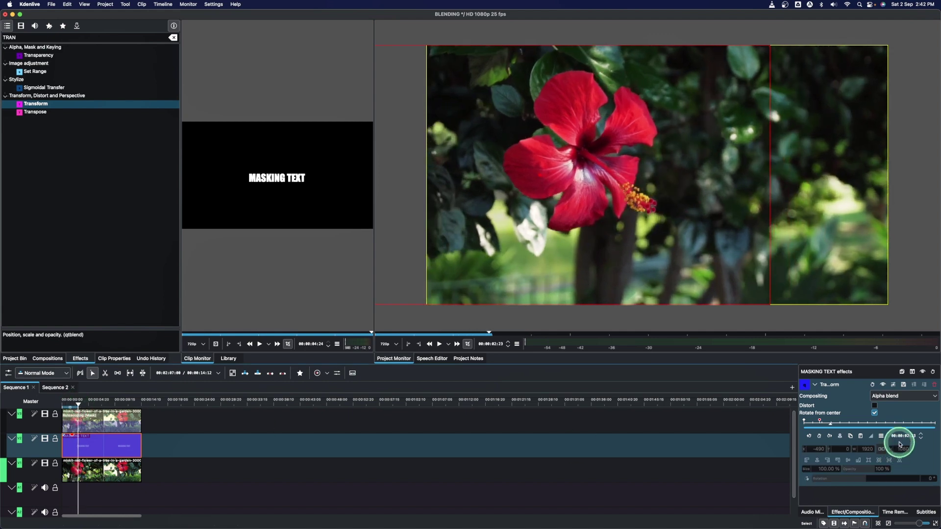
left_click(819, 436)
left_click(806, 446)
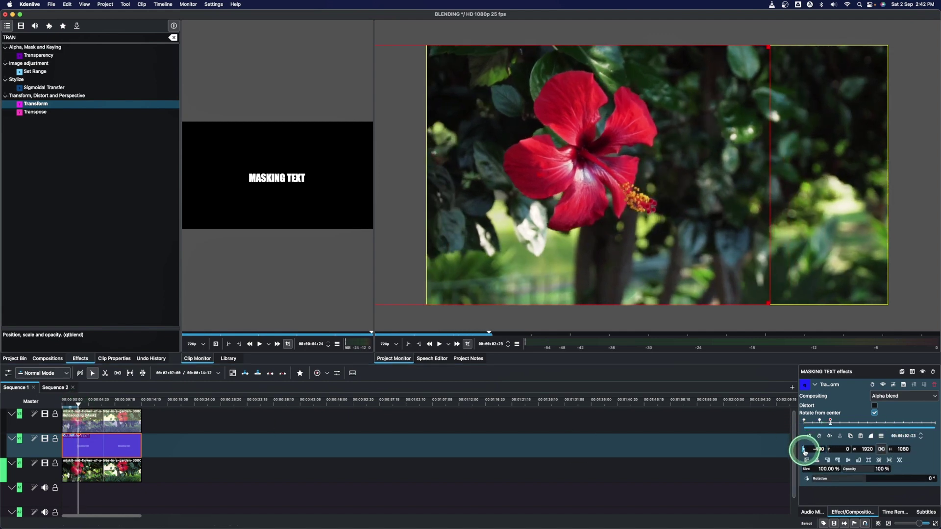
left_click_drag(805, 451, 937, 448)
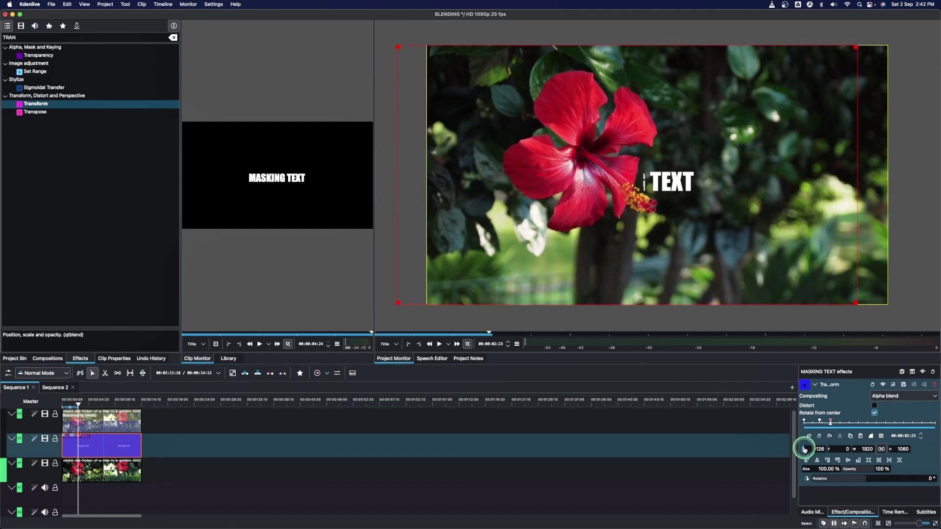
left_click_drag(804, 449, 862, 449)
left_click(71, 406)
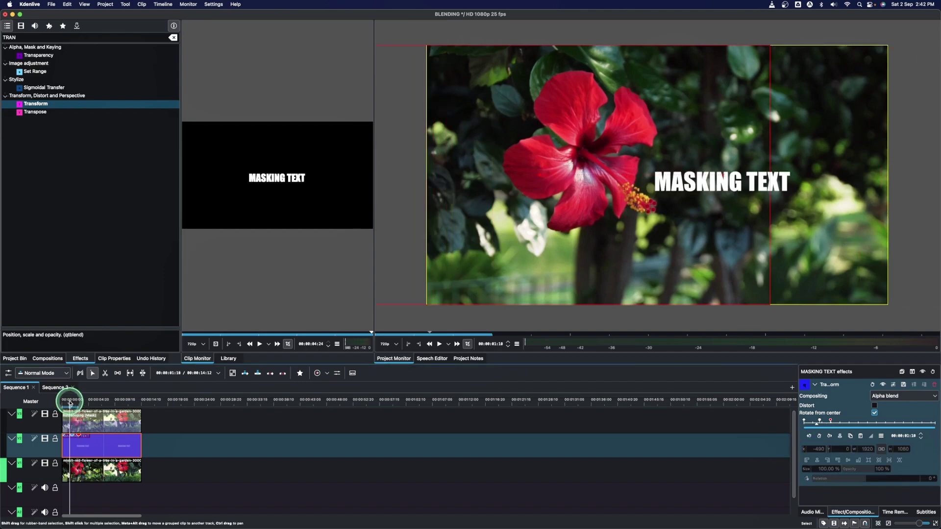
key("space")
key("space")
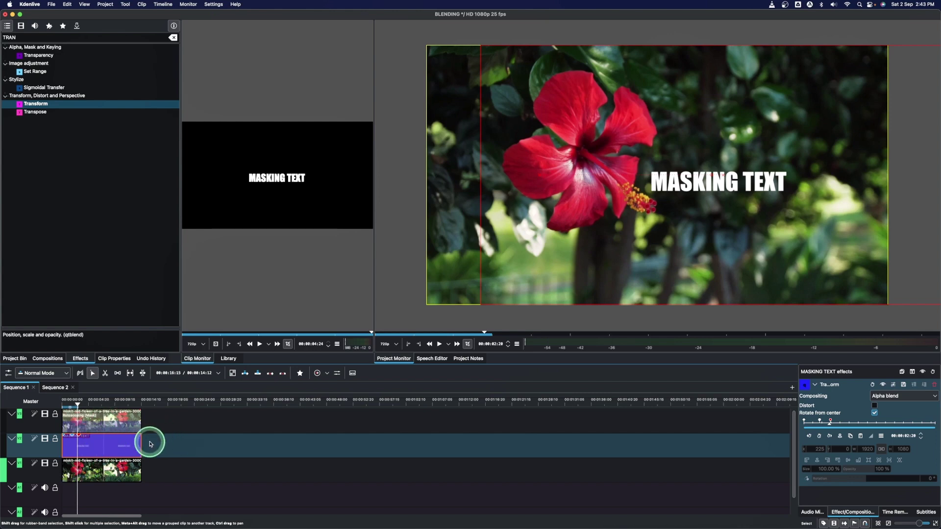
- Select the three stacked clips and turn them into a new sequence named Sequence 3
left_click(153, 423)
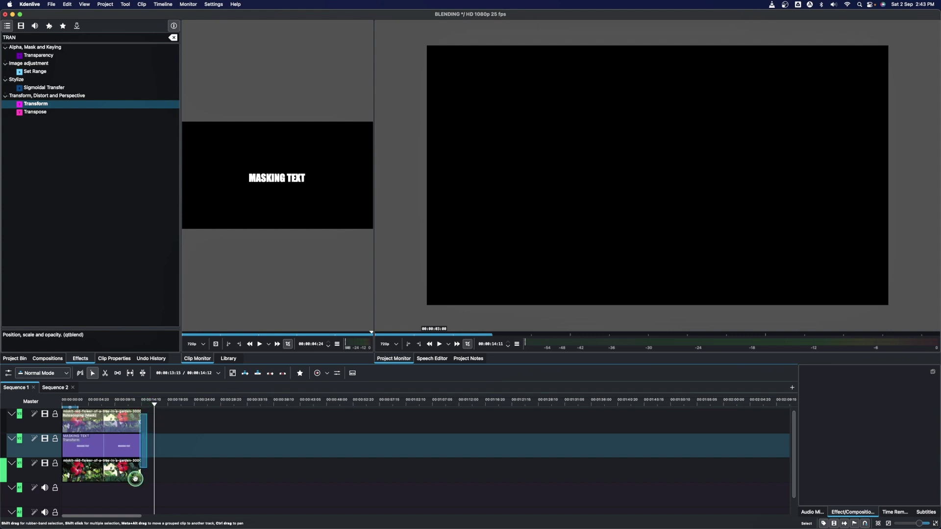
left_click_drag(135, 479, 93, 470)
right_click(106, 447)
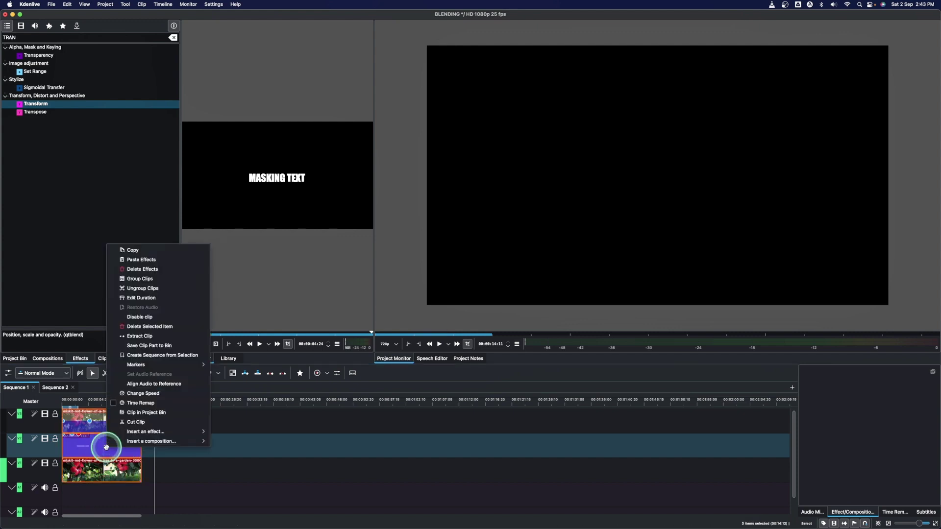
left_click(172, 356)
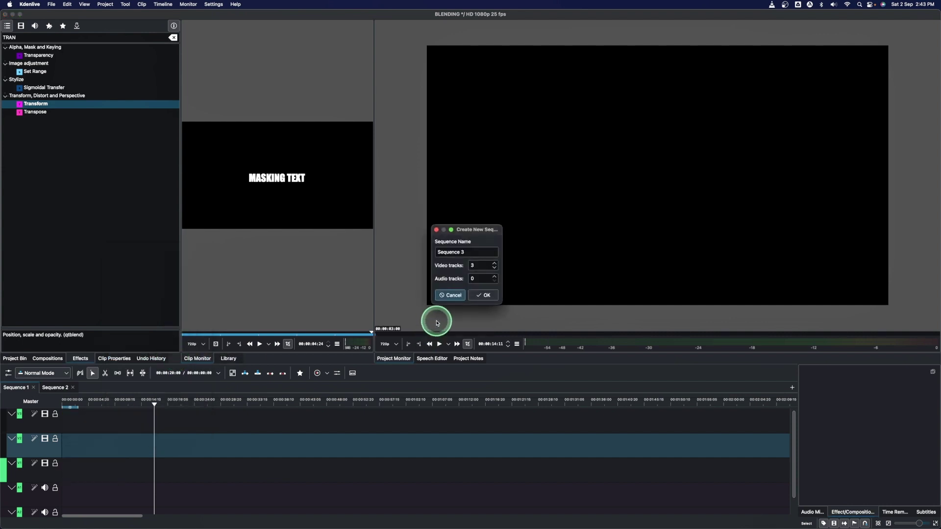
left_click(457, 254)
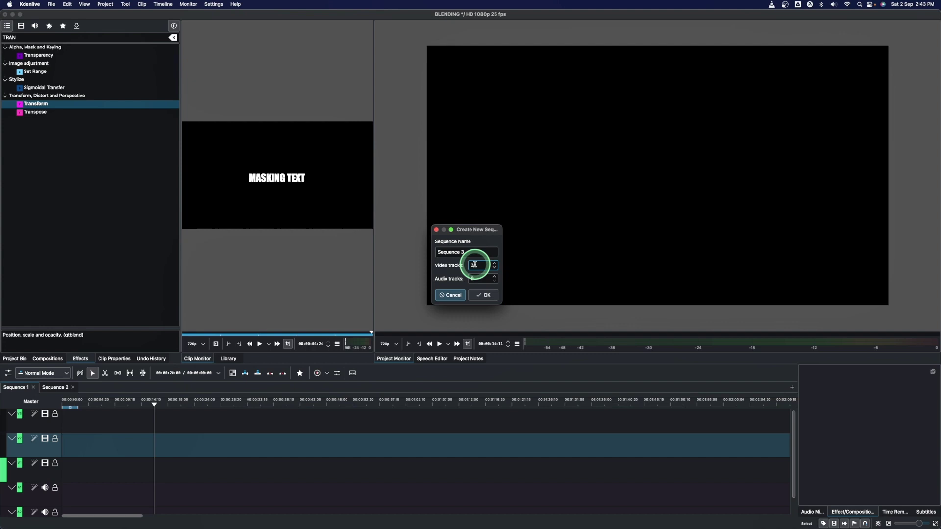
left_click(480, 295)
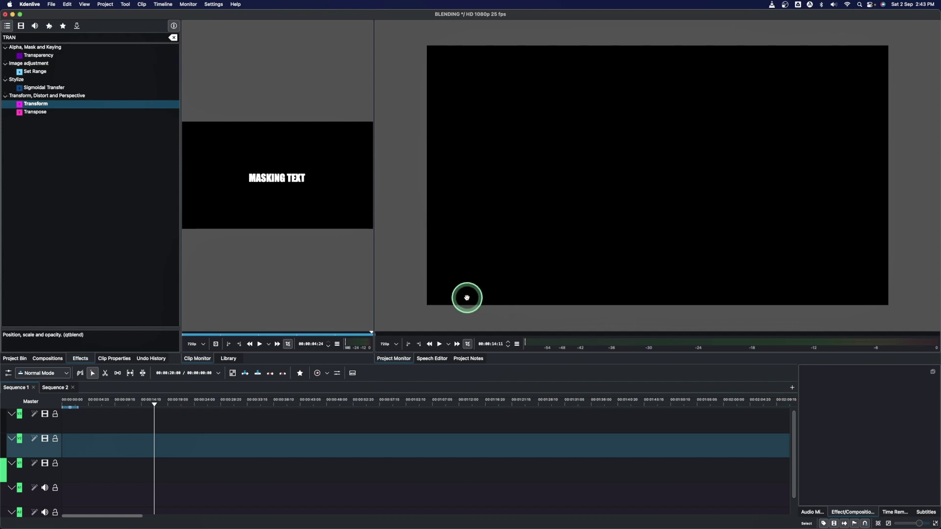
left_click(93, 463)
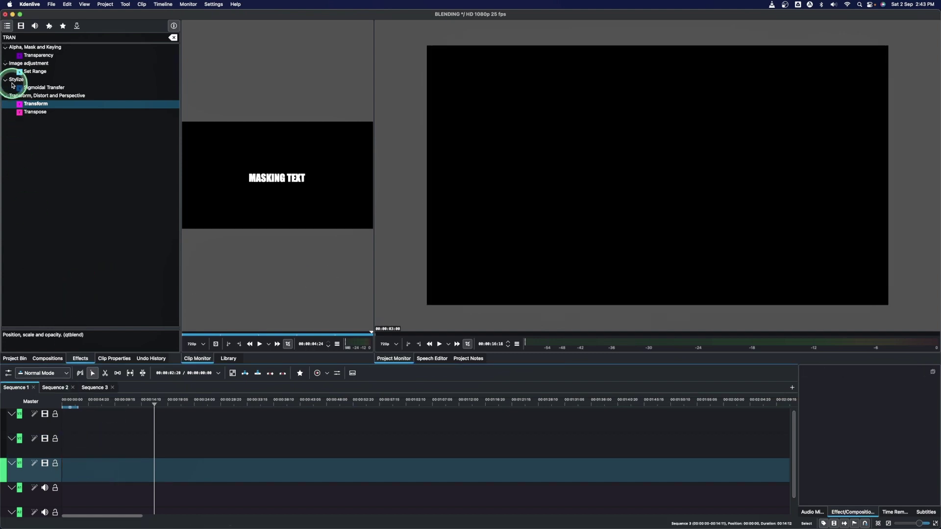
- Place Sequence 3 at the start of track V2 and preview the playback
left_click(15, 358)
left_click(38, 124)
left_click(37, 103)
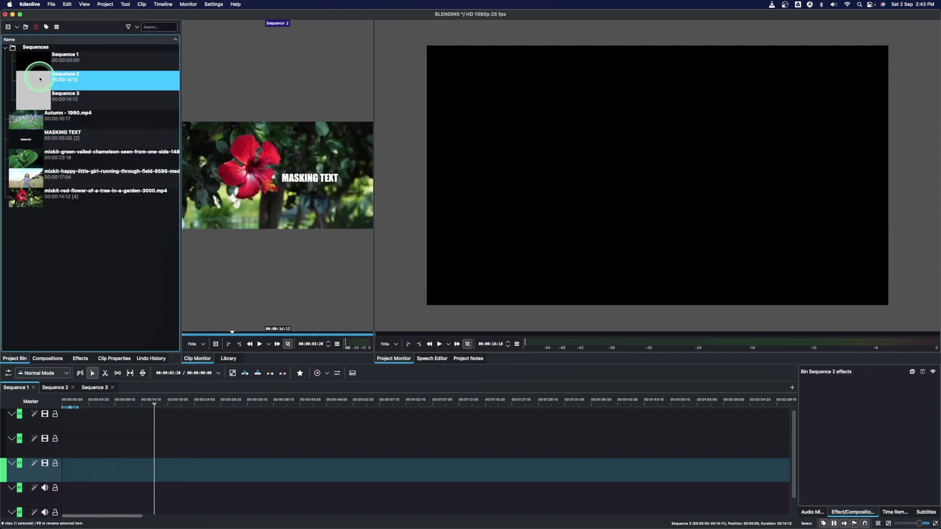
left_click_drag(36, 104, 61, 453)
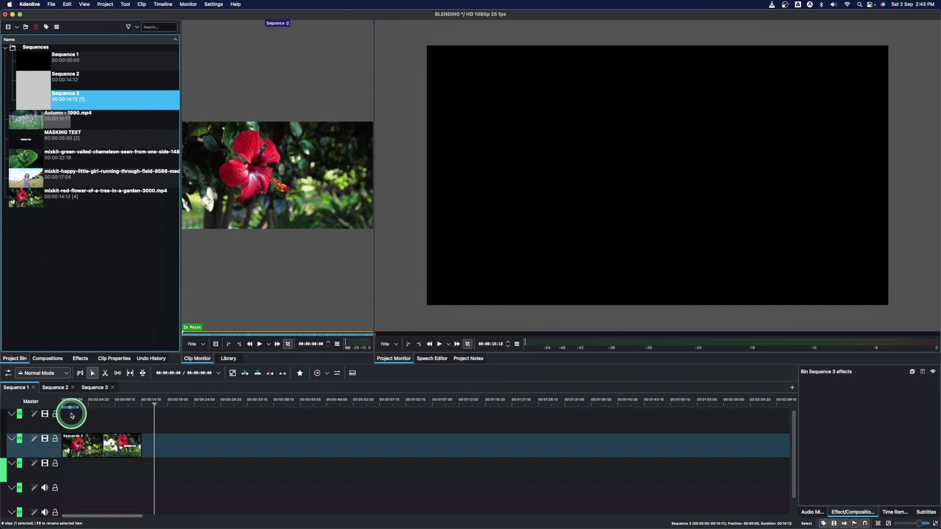
left_click_drag(77, 398, 58, 415)
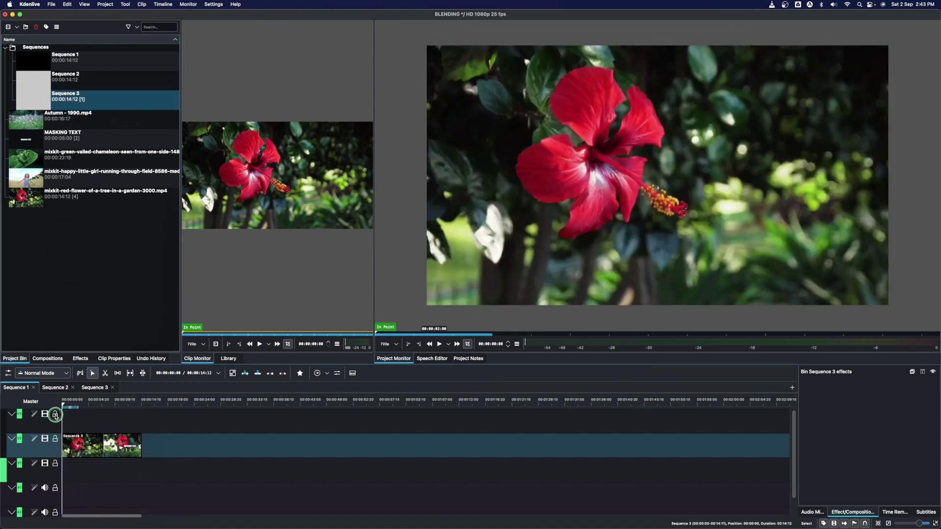
left_click(544, 225)
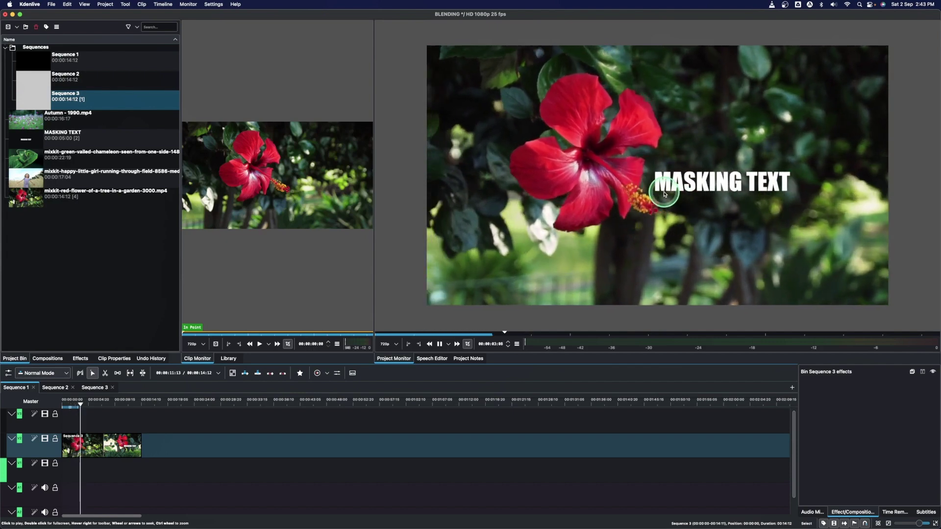
left_click(661, 198)
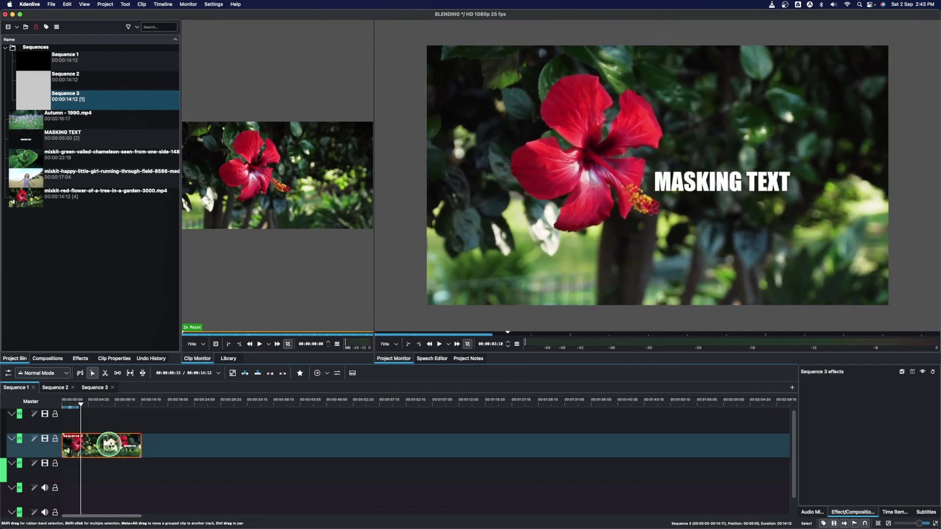
- Open Sequence 3 and select its MASKING TEXT clip
double_click(109, 444)
left_click(73, 448)
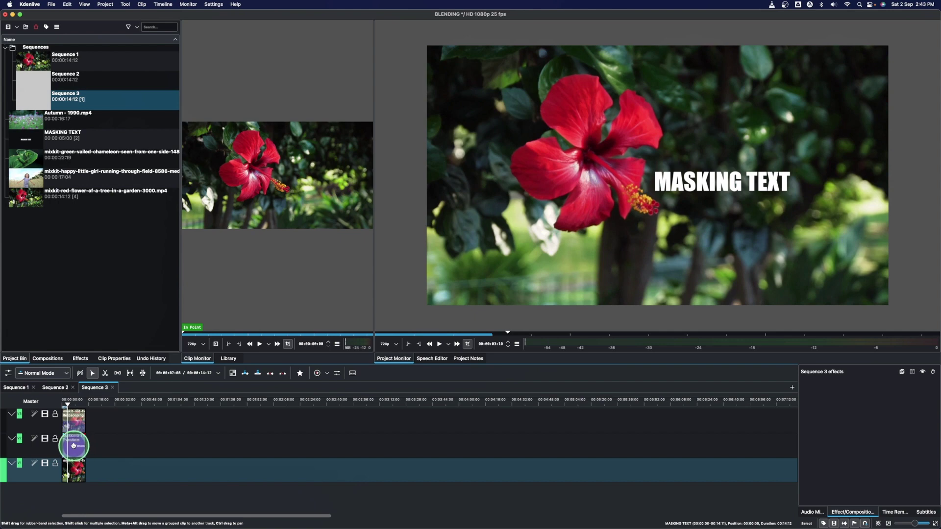
left_click(73, 446)
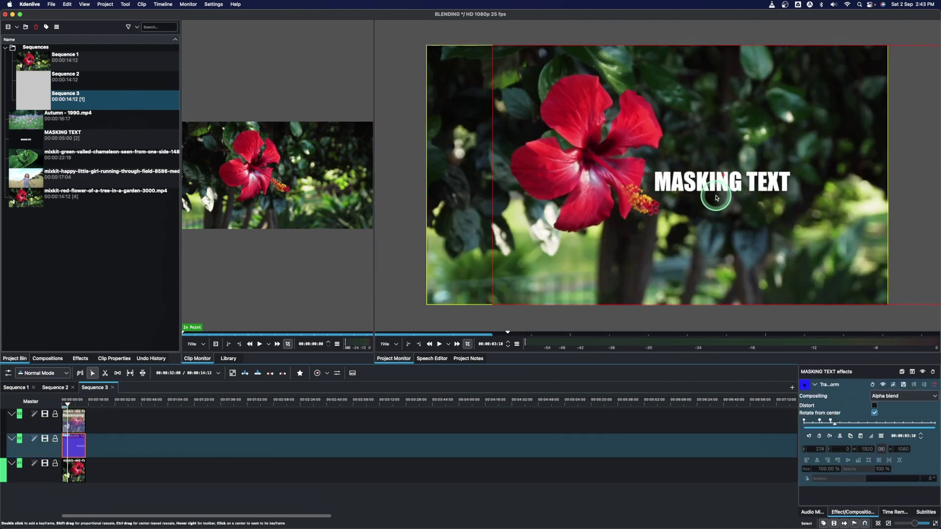
- Delete the top flower clip from track V3
left_click(86, 412)
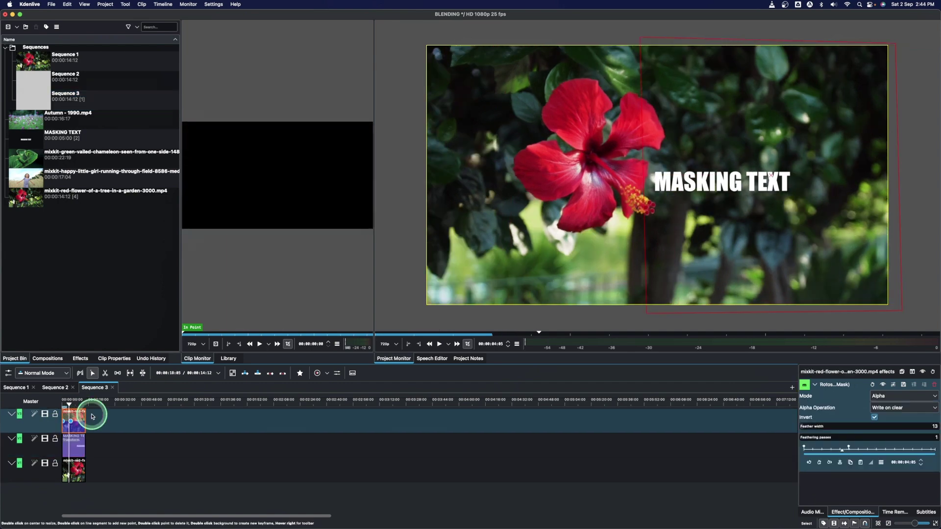
left_click(78, 417)
key("Delete")
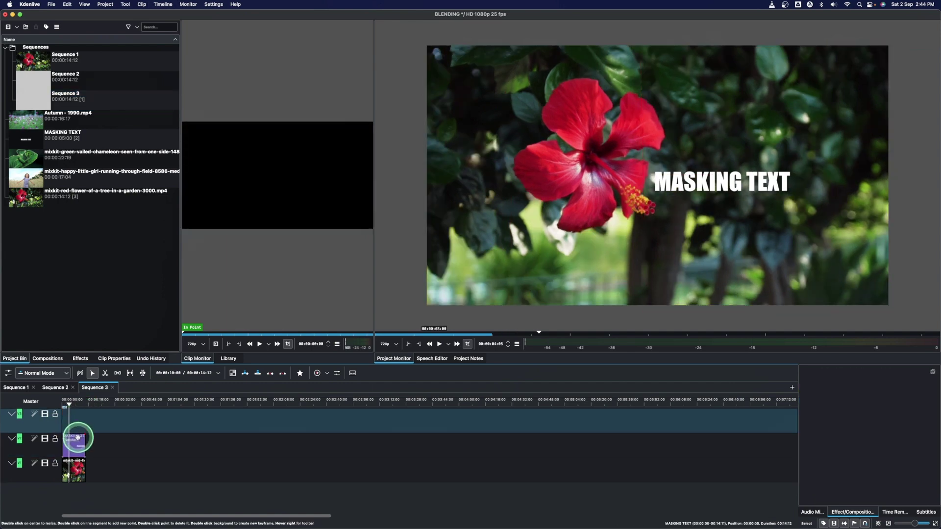
- Replace the MASKING TEXT clip's Transform effect with a Rotoscoping (Mask) effect
left_click(74, 443)
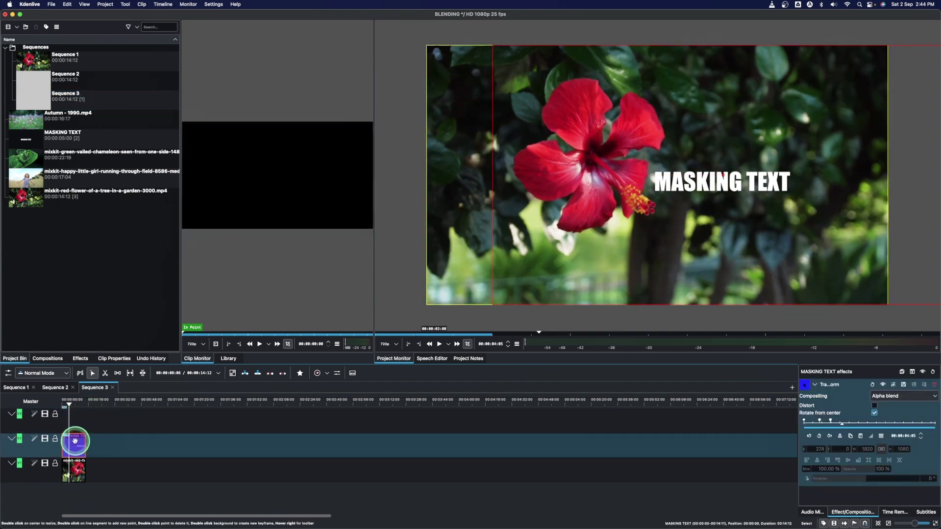
left_click(934, 385)
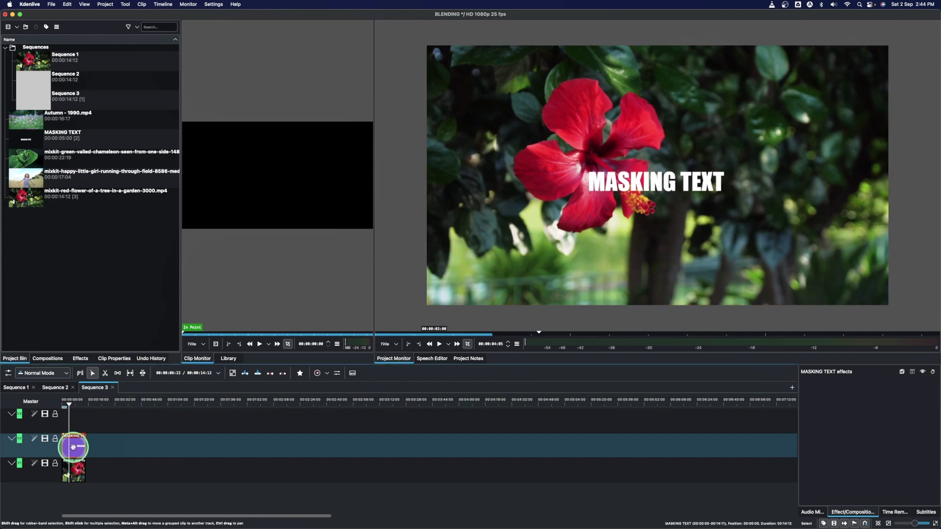
left_click(51, 179)
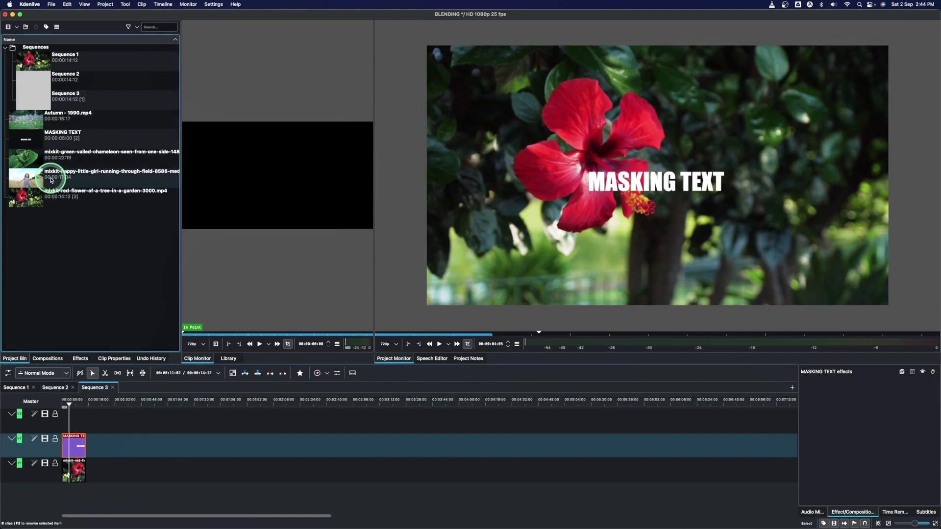
left_click(81, 359)
left_click(39, 88)
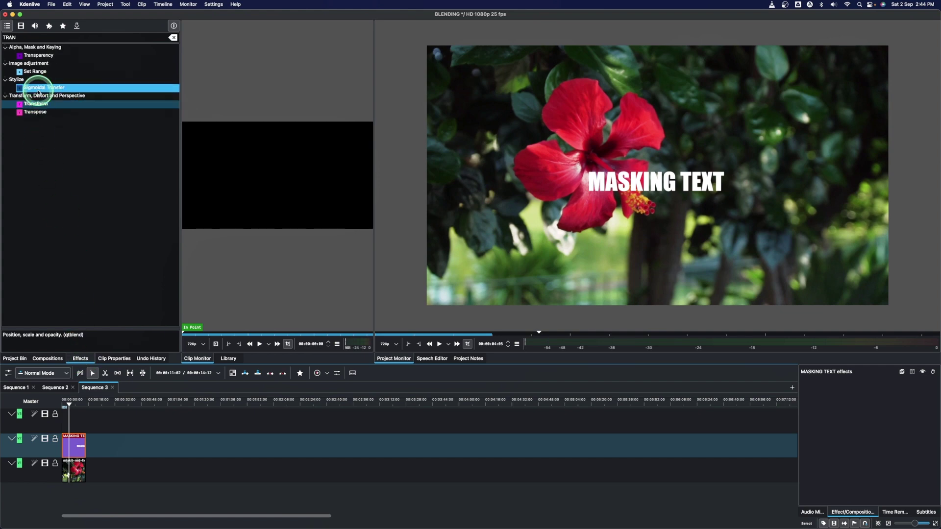
left_click(170, 37)
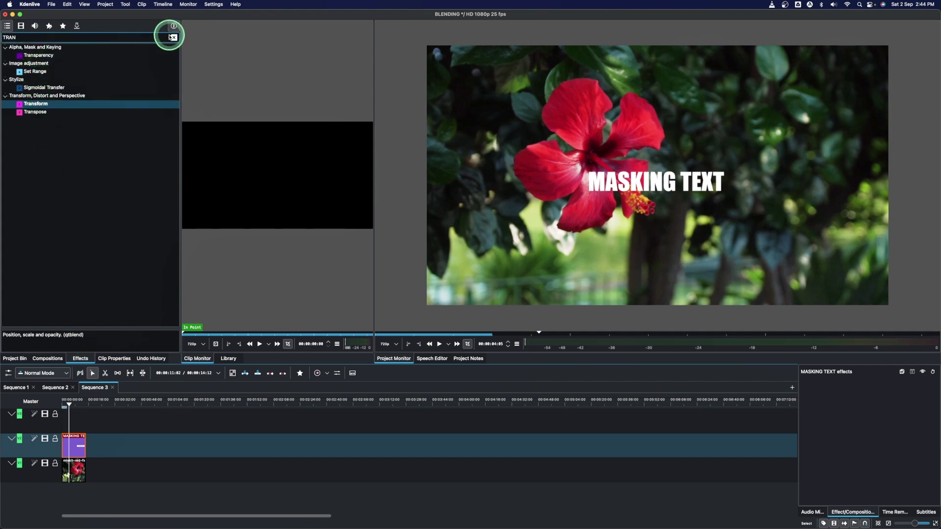
left_click_drag(72, 442, 74, 444)
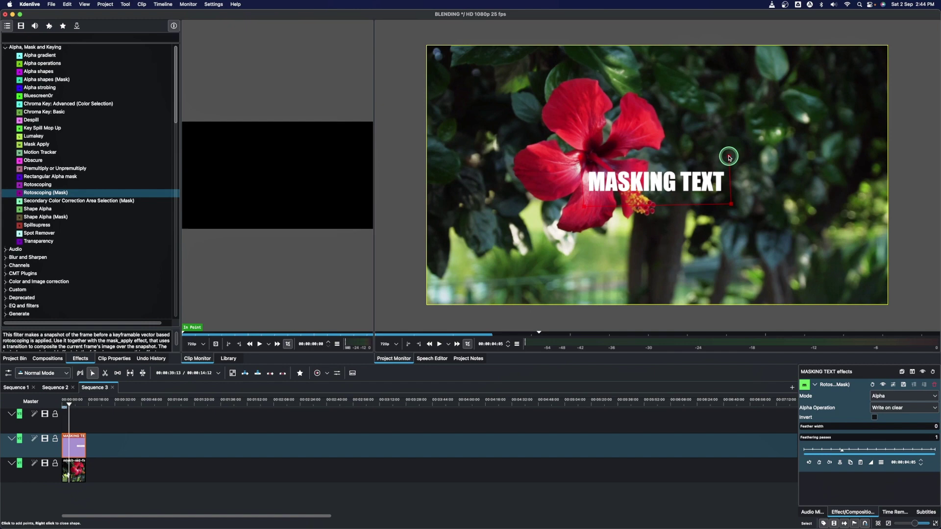
- Close the rectangular mask around MASKING TEXT, set its mode to Luma, and square the bottom-right corner
left_click(580, 158)
right_click(580, 159)
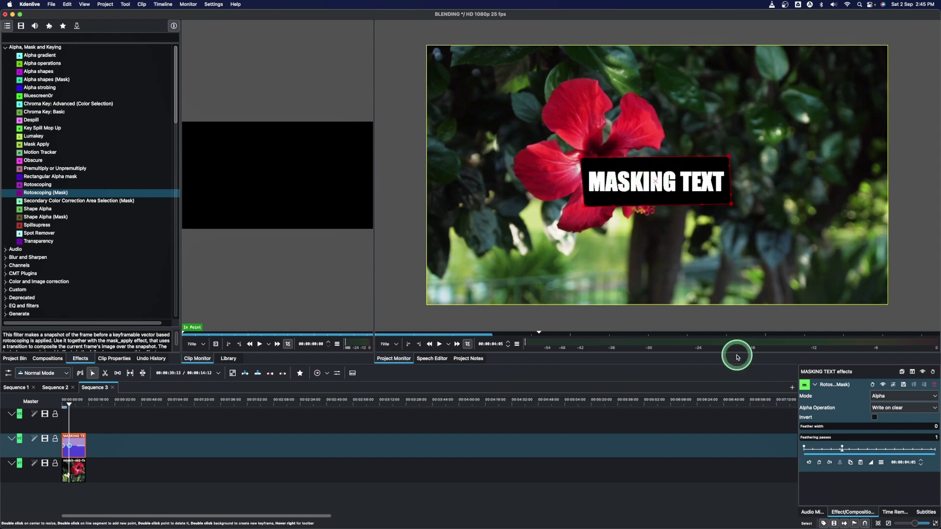
left_click(878, 397)
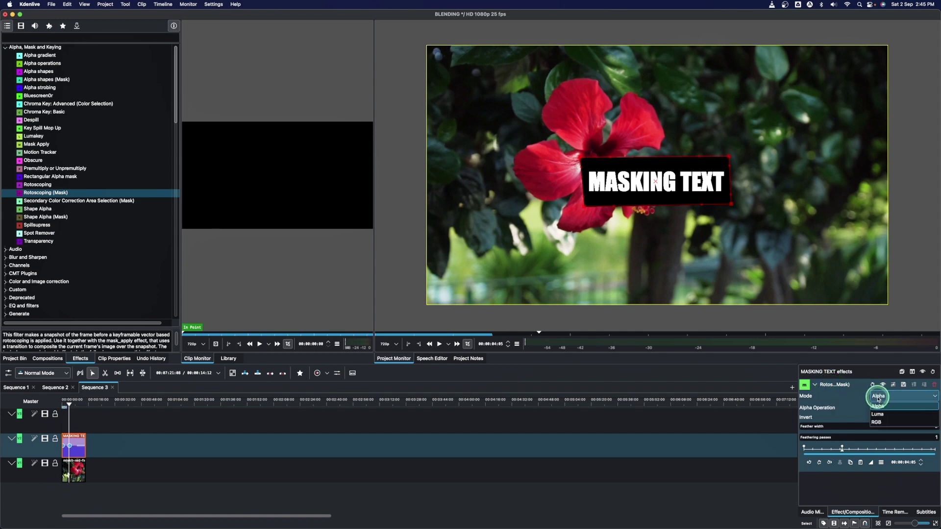
left_click(810, 399)
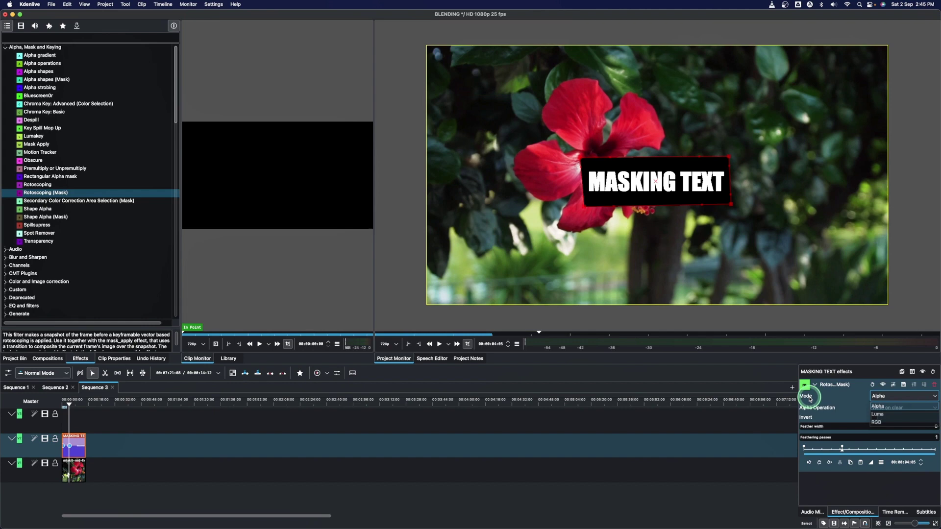
left_click(891, 397)
left_click(885, 415)
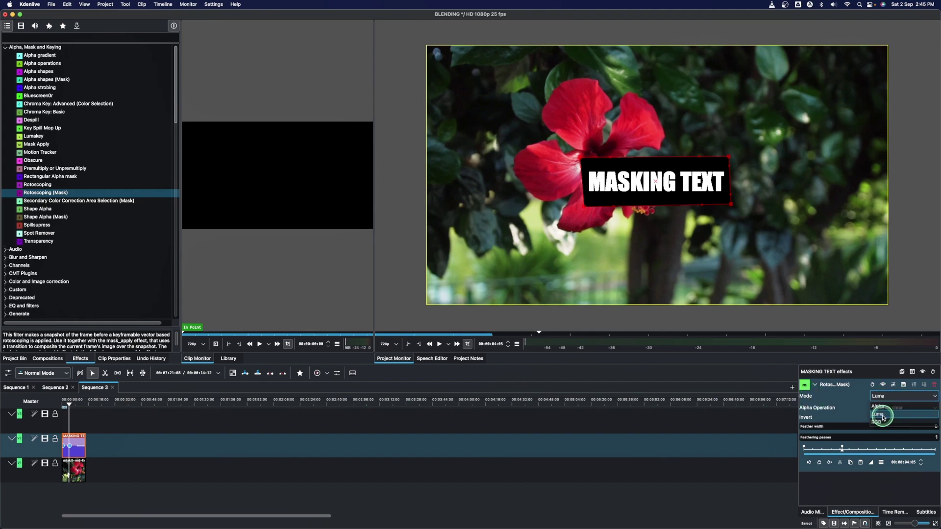
left_click_drag(735, 196, 702, 188)
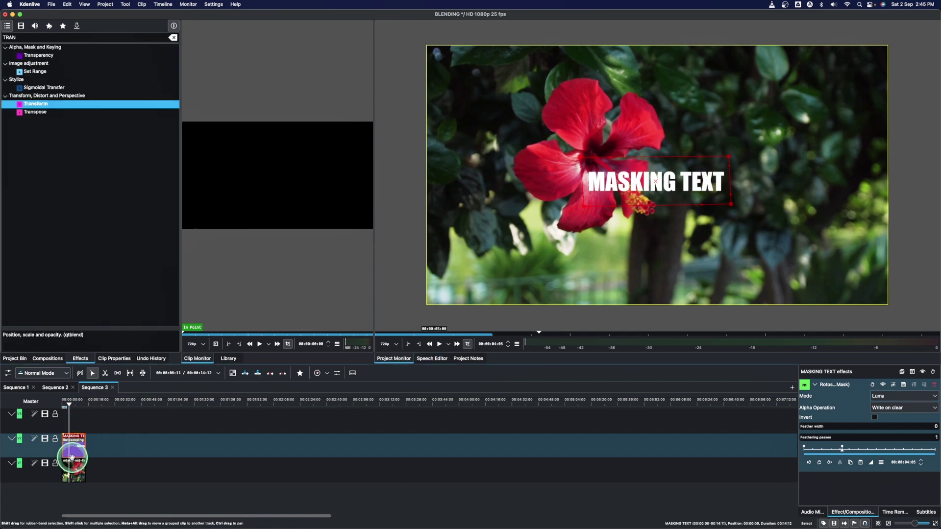
- Keyframe the mask at 00:00:04:05 shifted right off the text, then return to the start
scroll(72, 457, "up", 1, "ctrl")
scroll(72, 456, "up", 1, "ctrl")
scroll(73, 457, "down", 1, "ctrl")
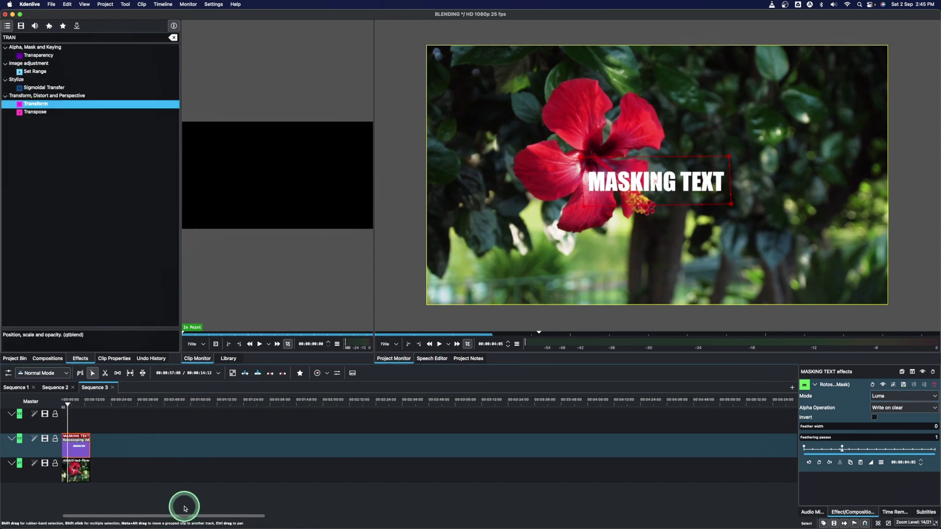
left_click(63, 400)
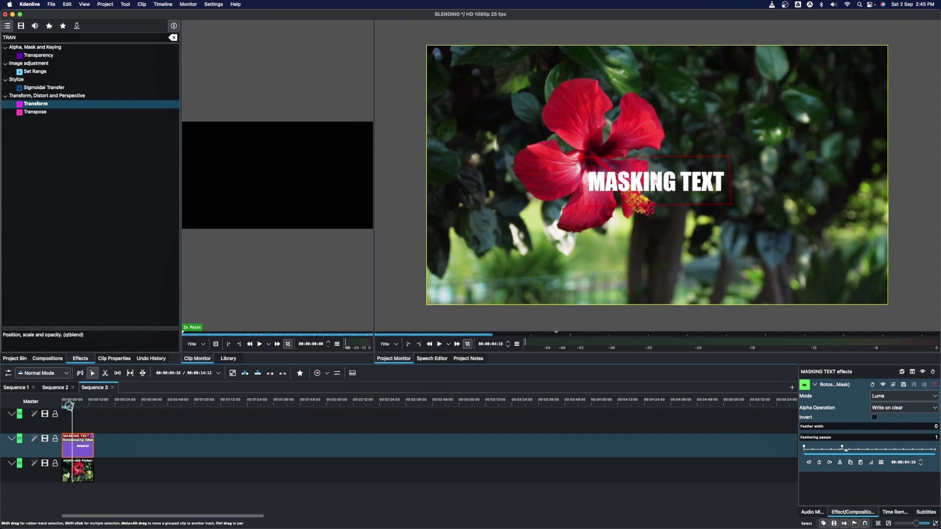
mouse_move(63, 407)
left_mouse_down()
mouse_move(79, 411)
mouse_move(70, 410)
left_mouse_up()
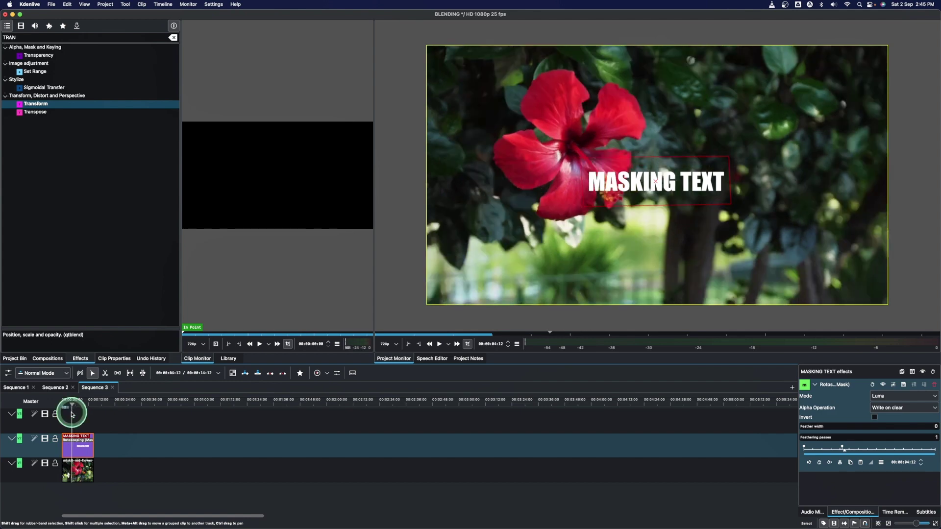
left_click(843, 449)
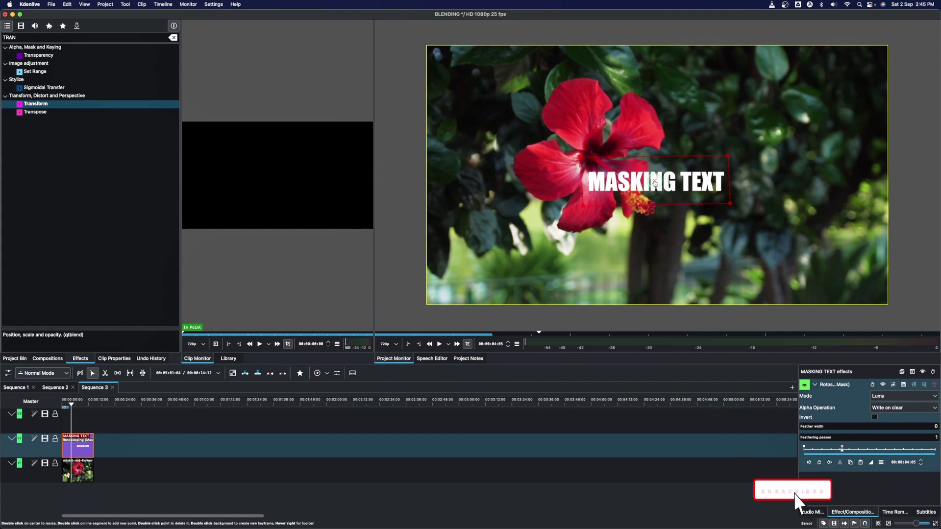
left_click_drag(684, 185, 801, 185)
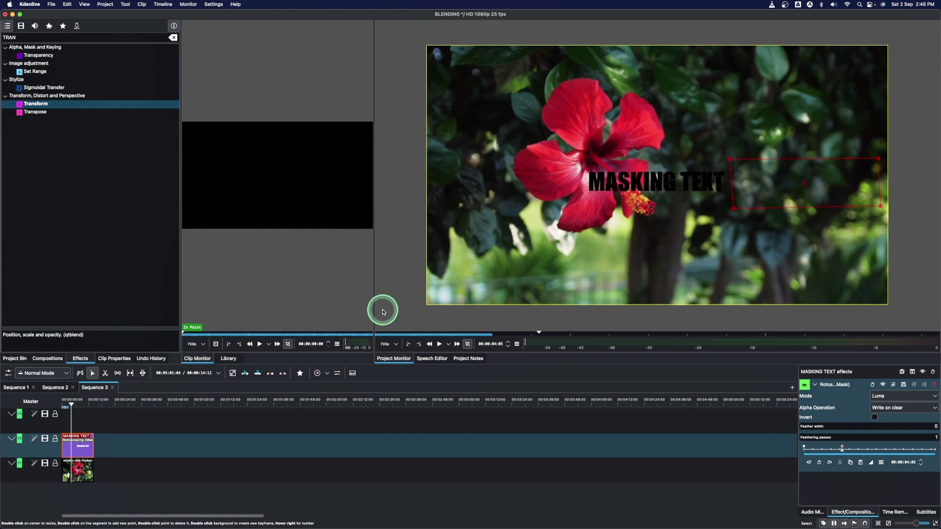
left_click(64, 405)
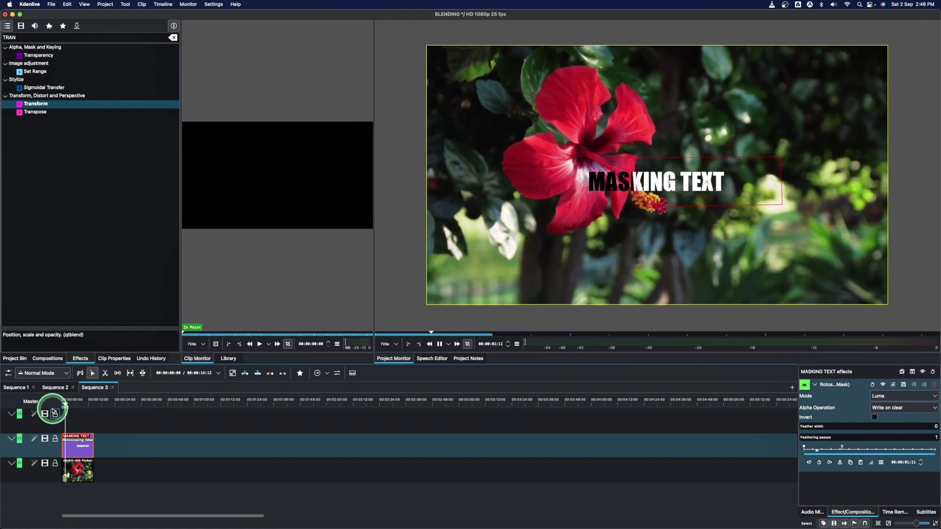
left_click(804, 398)
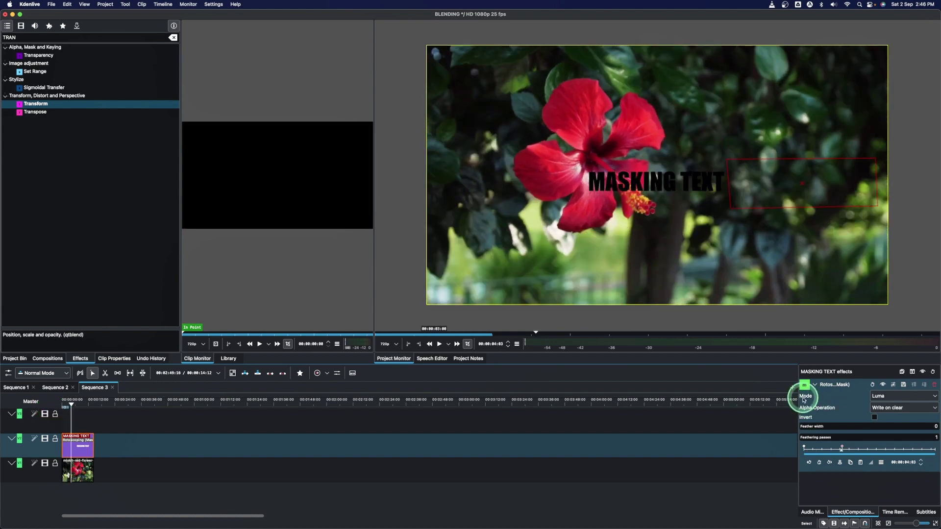
left_click(881, 397)
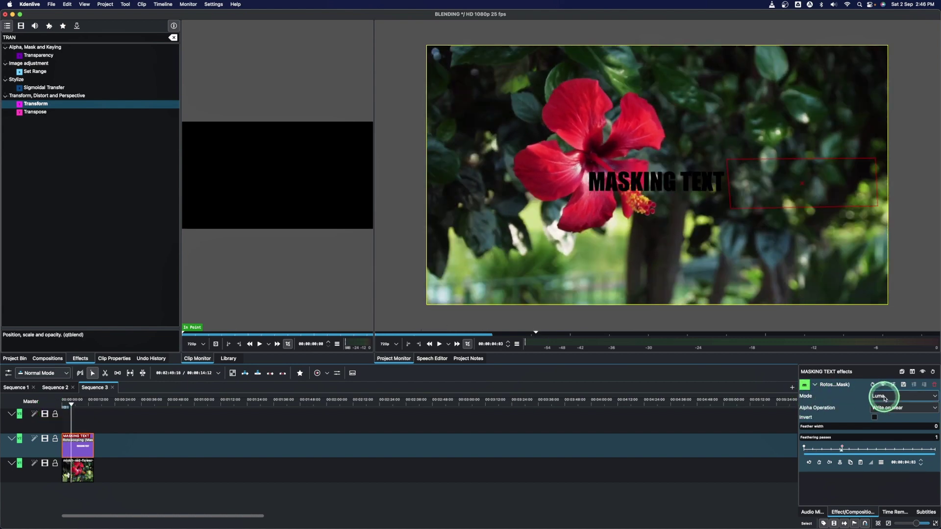